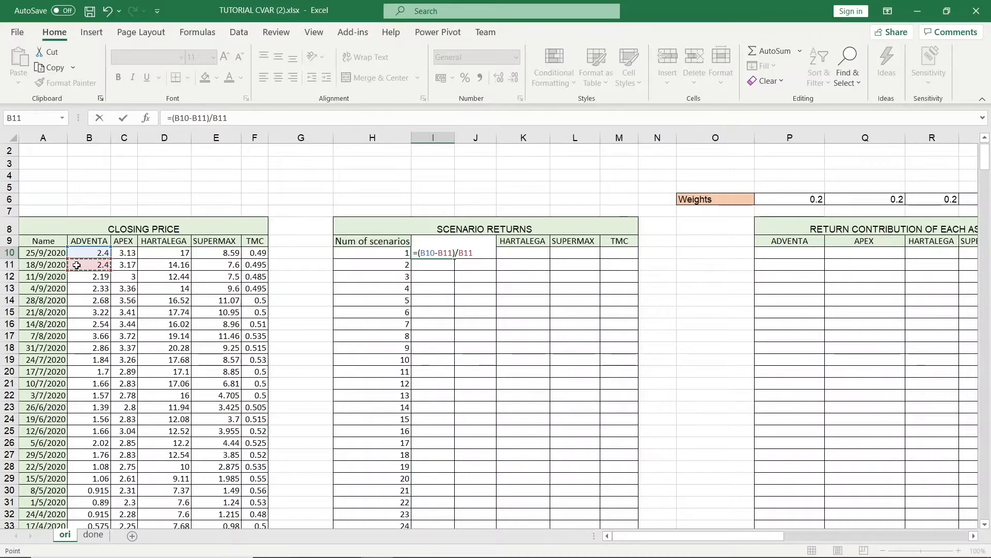
Enter the return formula =(B10-B11)/B11 for ADVENTA's first scenario and fill it across all five assets and 200 scenarios.
{"action": "key", "text": "ctrl+Return"}
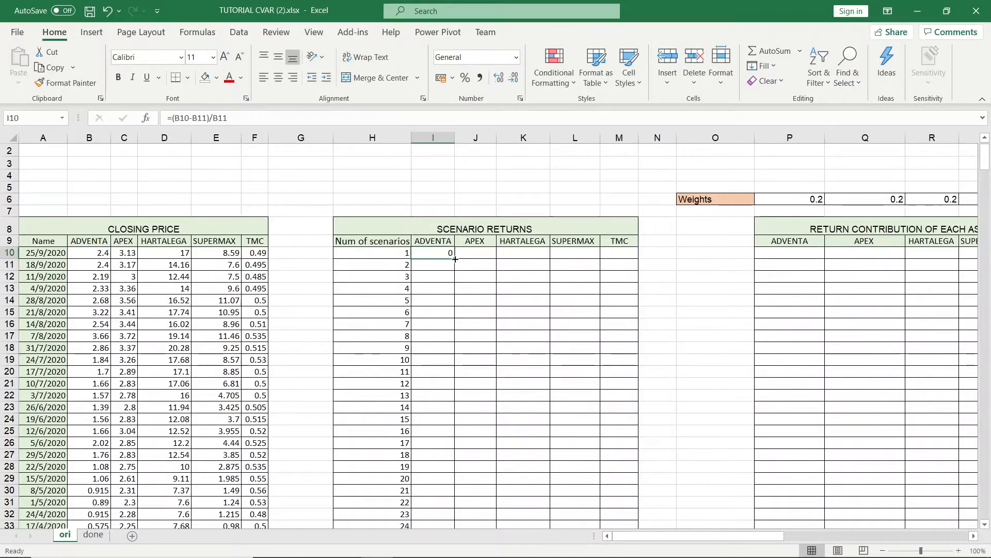
{"action": "mouse_move", "coordinate": [455, 259]}
{"action": "left_mouse_down"}
{"action": "mouse_move", "coordinate": [638, 259]}
{"action": "mouse_move", "coordinate": [602, 548]}
{"action": "mouse_move", "coordinate": [589, 512]}
{"action": "left_mouse_up"}
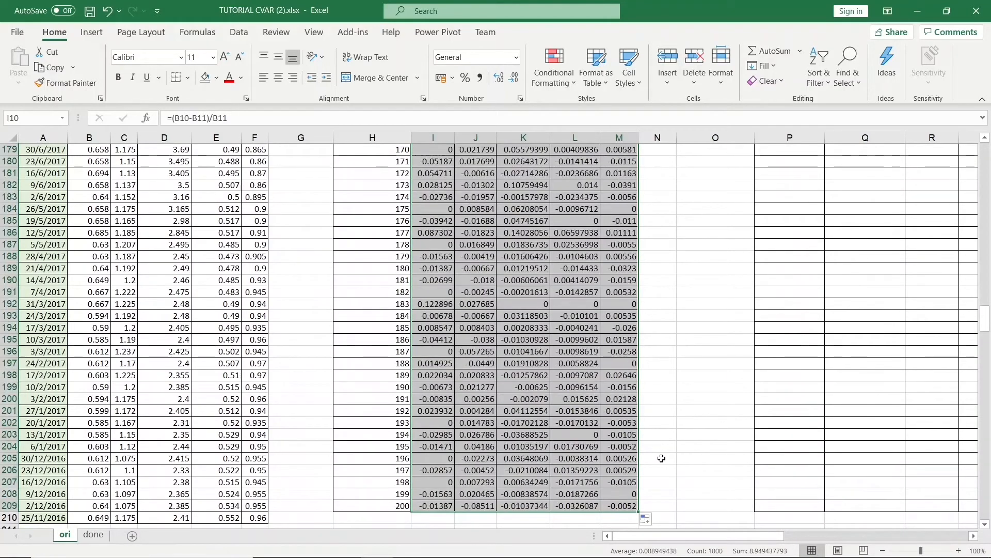
{"action": "left_click", "coordinate": [662, 459]}
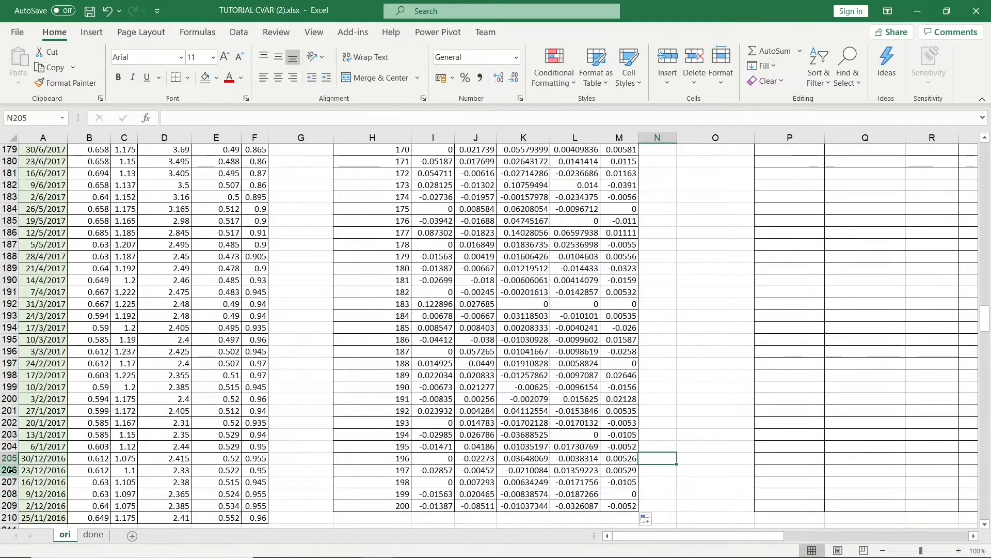
Hide rows 22 through 206 of the sheet.
{"action": "left_click_drag", "start_coordinate": [10, 470], "coordinate": [2, 304]}
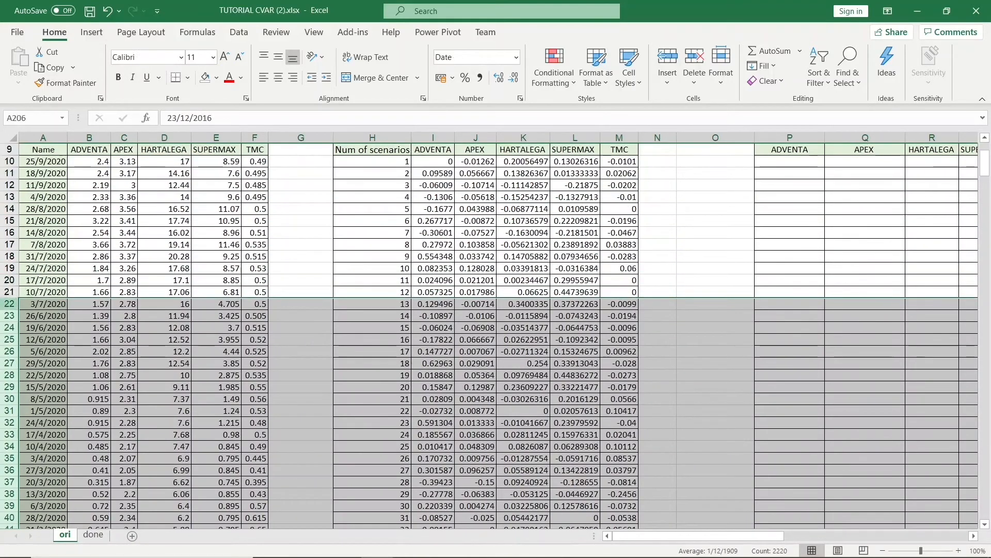
{"action": "right_click", "coordinate": [8, 304]}
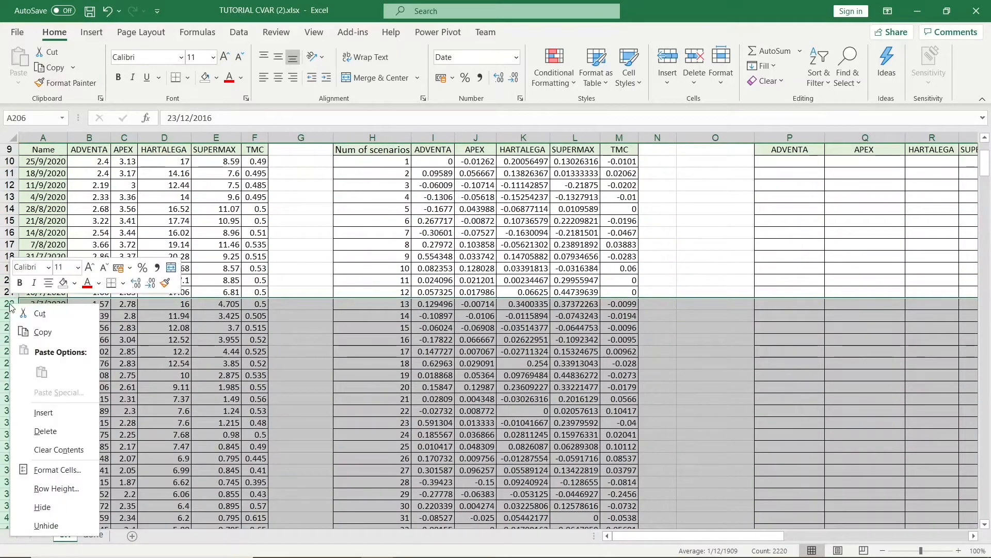
{"action": "left_click", "coordinate": [57, 513]}
{"action": "left_click", "coordinate": [313, 269]}
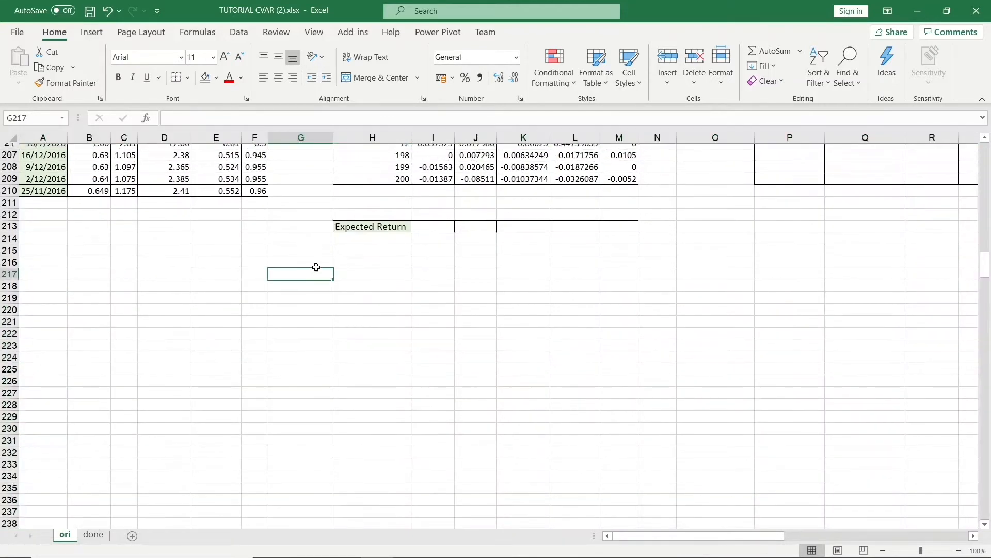
Calculate ADVENTA's expected return as =AVERAGE(I10:I209) in the Expected Return row.
{"action": "scroll", "coordinate": [320, 274], "scroll_direction": "up", "scroll_amount": 5}
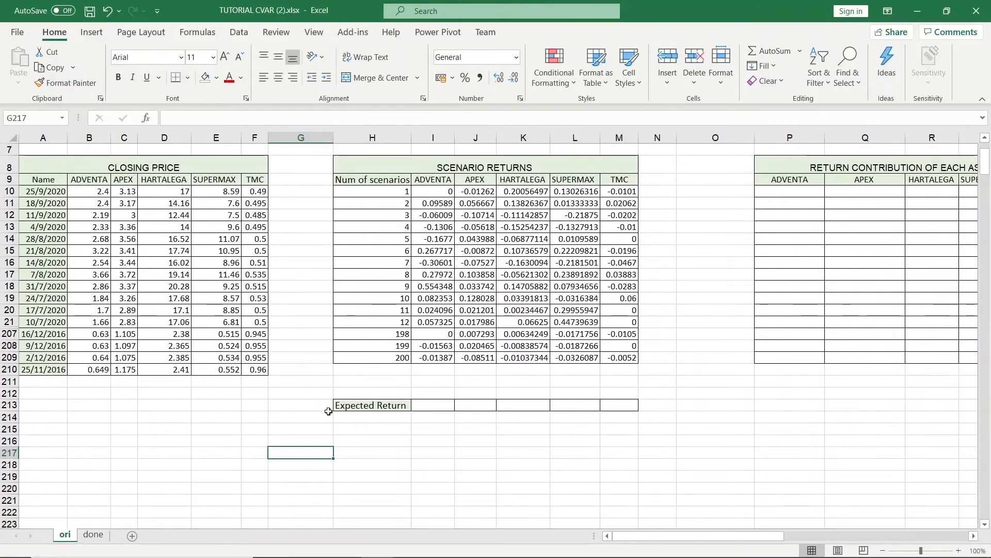
{"action": "left_click", "coordinate": [435, 406]}
{"action": "type", "text": "=A"}
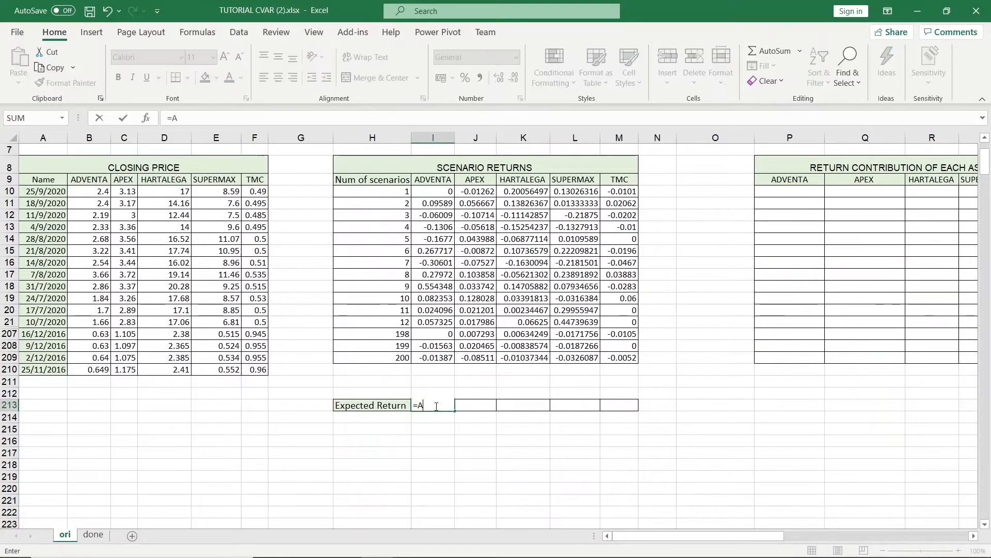
{"action": "type", "text": "VERAGE("}
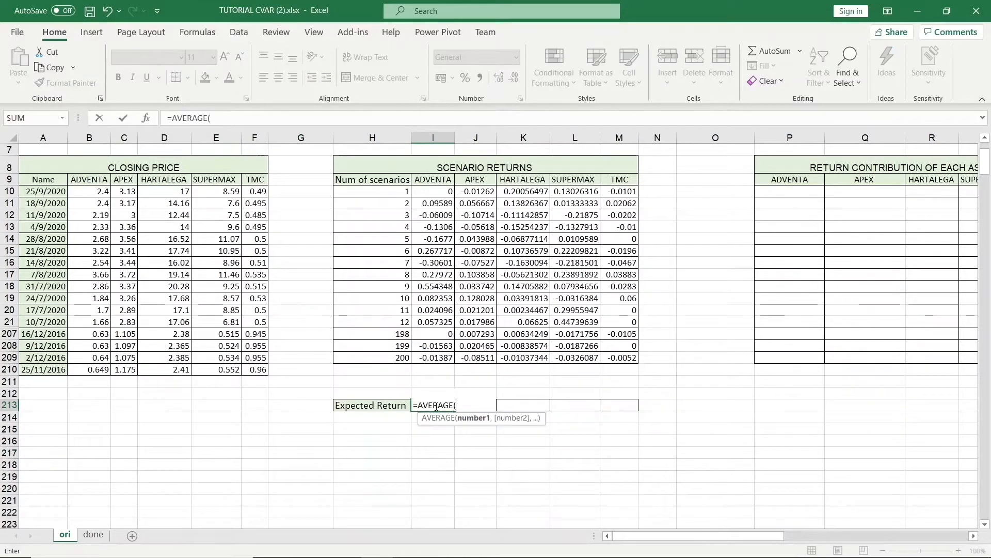
{"action": "left_click_drag", "start_coordinate": [429, 187], "coordinate": [445, 355]}
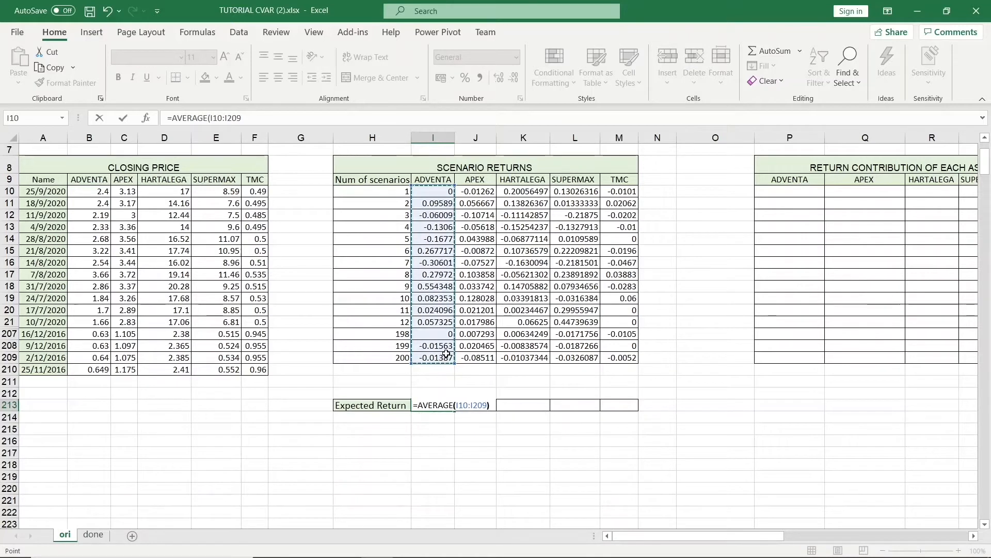
{"action": "key", "text": "Return"}
Copy the expected return formula across to the other four assets.
{"action": "left_click", "coordinate": [445, 405]}
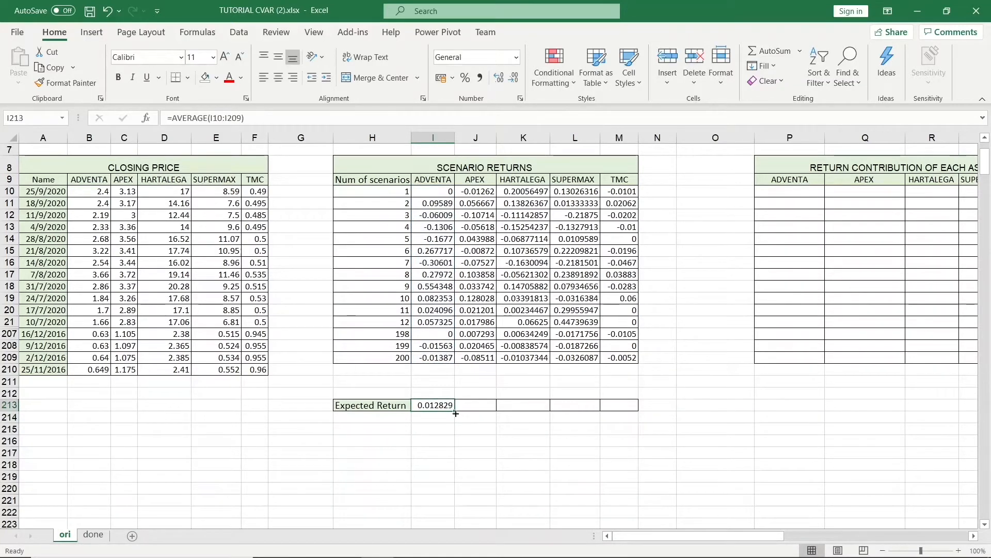
{"action": "left_click_drag", "start_coordinate": [454, 411], "coordinate": [627, 407]}
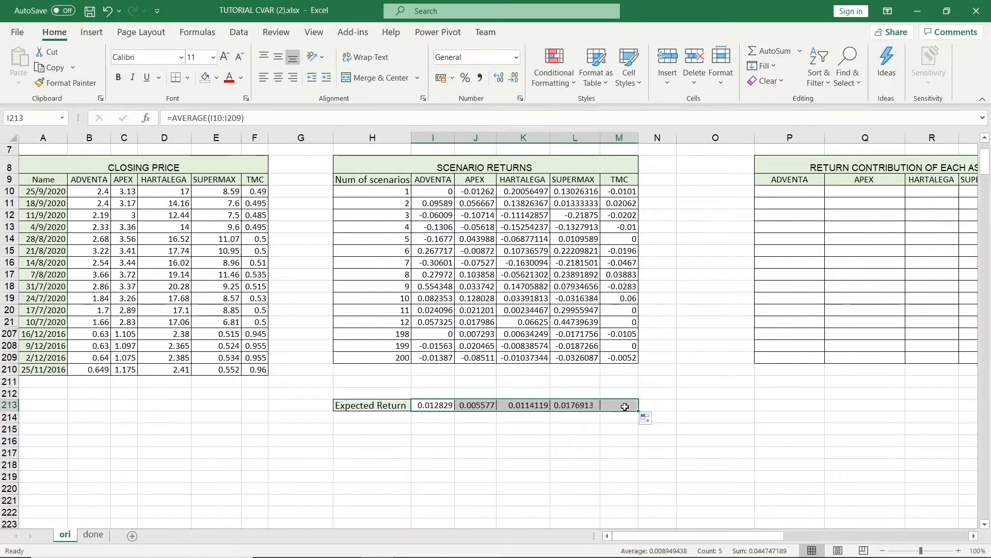
{"action": "left_click", "coordinate": [692, 420]}
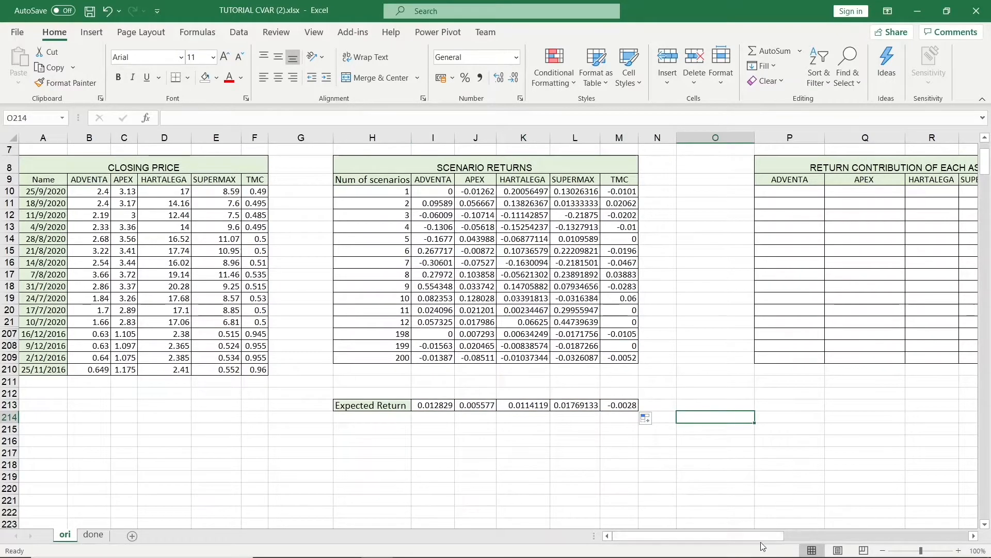
Total the five asset weights with =SUM(P6:T6) in the highlighted cell beside the weights.
{"action": "left_click_drag", "start_coordinate": [763, 546], "coordinate": [813, 546]}
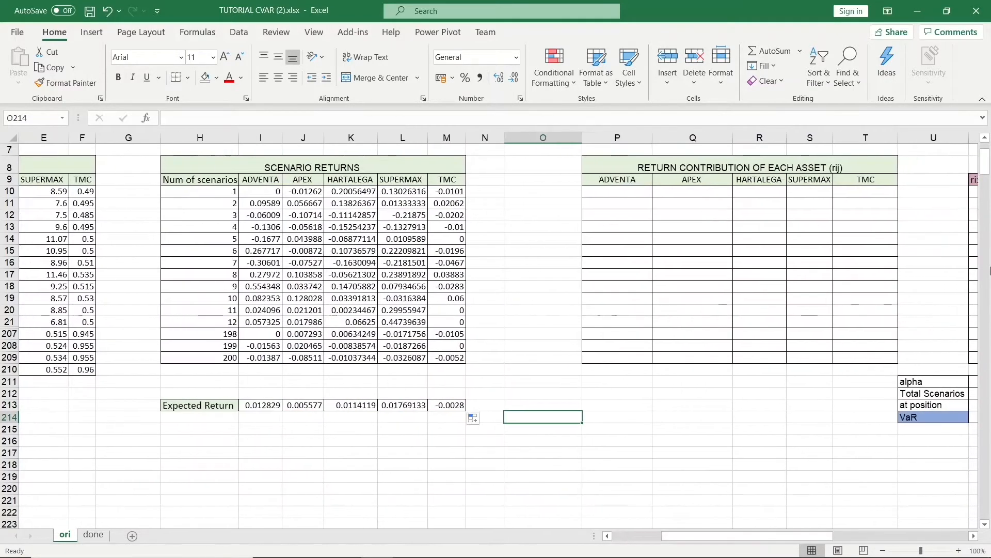
{"action": "left_click_drag", "start_coordinate": [985, 164], "coordinate": [986, 159]}
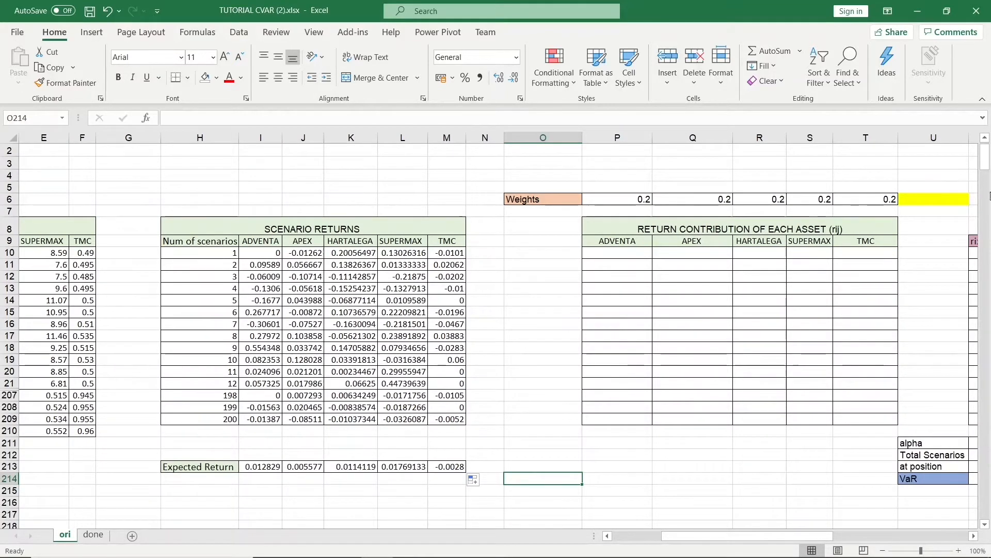
{"action": "left_click", "coordinate": [932, 200]}
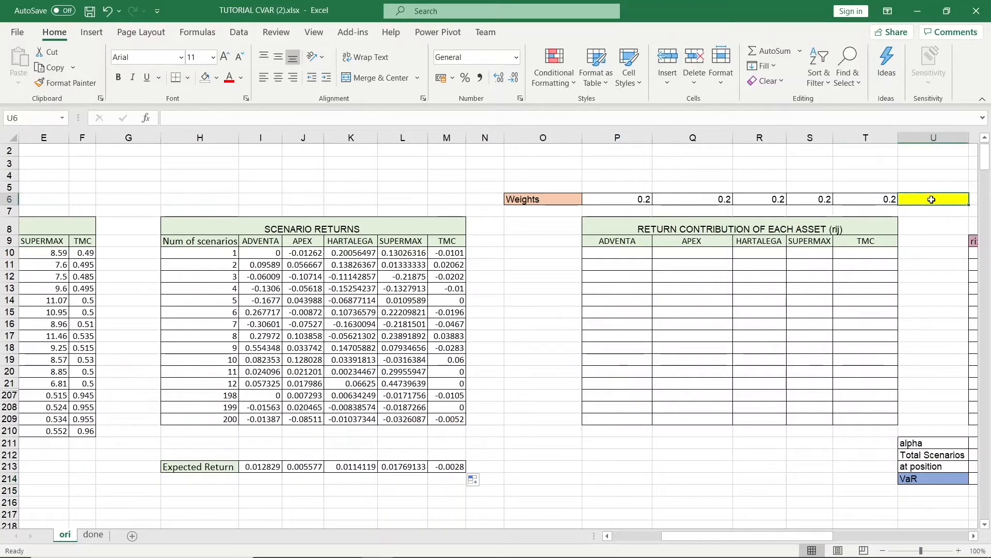
{"action": "type", "text": "=SUM("}
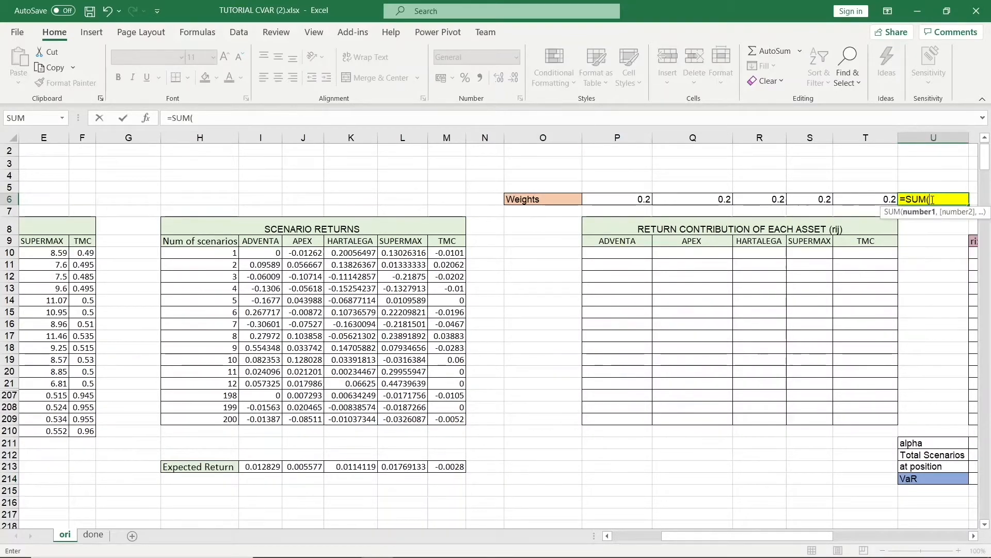
{"action": "left_click_drag", "start_coordinate": [874, 199], "coordinate": [644, 200]}
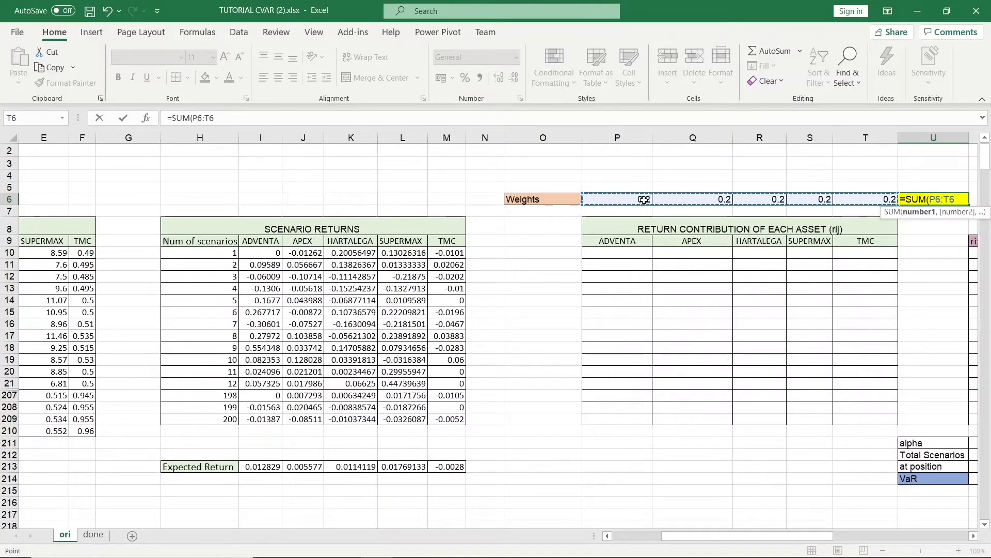
{"action": "type", "text": ")"}
{"action": "key", "text": "Return"}
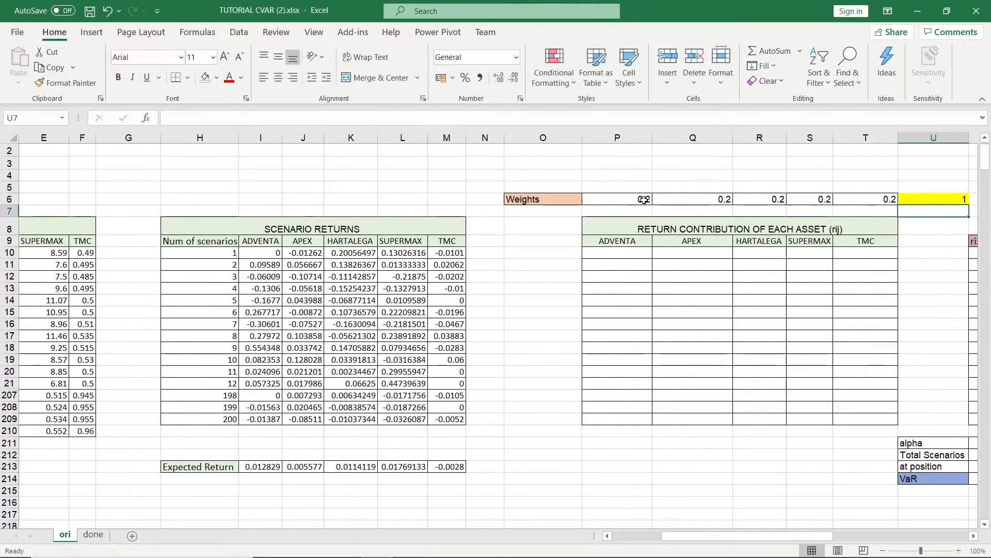
Enter =I10*P$6 as ADVENTA's first return contribution, locking the weight's row reference.
{"action": "left_click", "coordinate": [691, 231]}
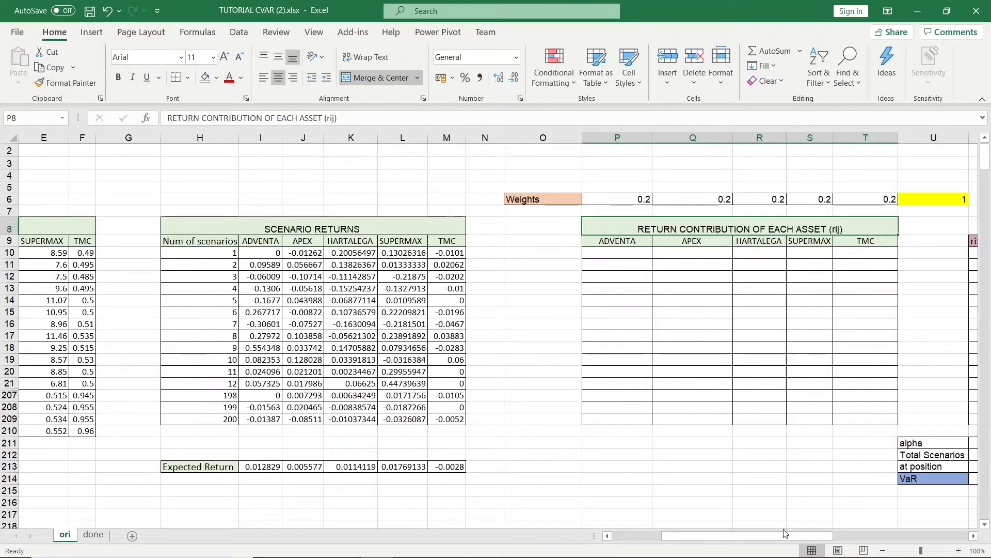
{"action": "left_click_drag", "start_coordinate": [790, 536], "coordinate": [665, 548]}
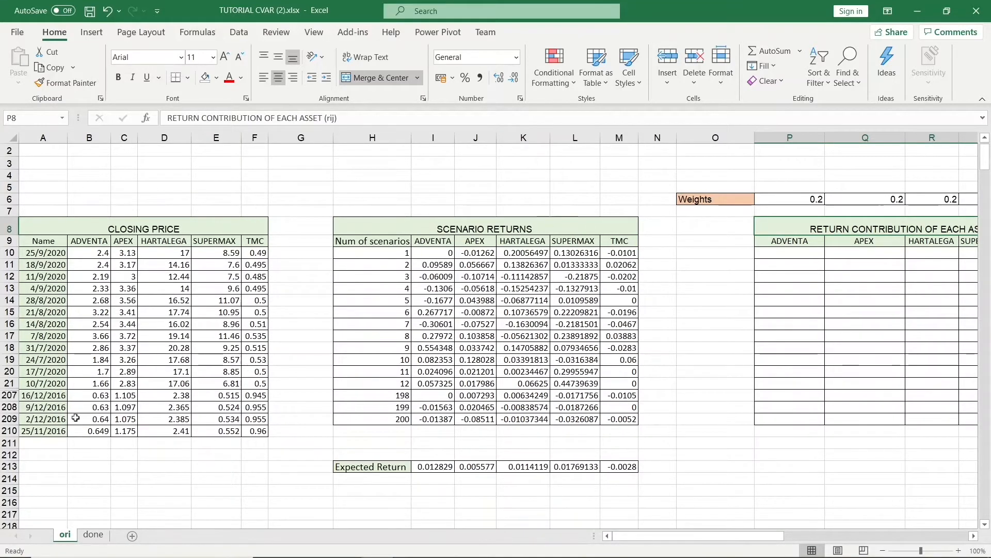
{"action": "left_click_drag", "start_coordinate": [694, 540], "coordinate": [737, 545]}
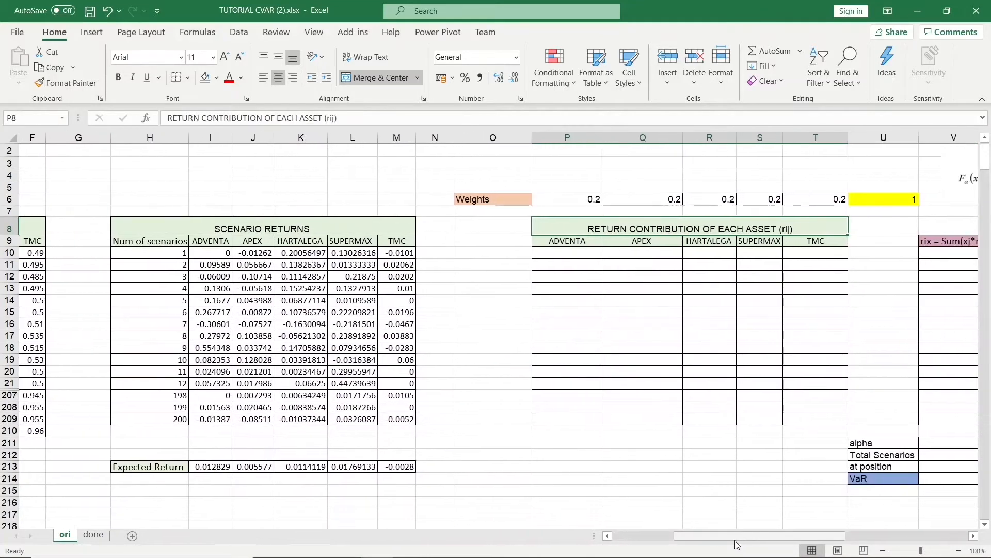
{"action": "left_click", "coordinate": [573, 252]}
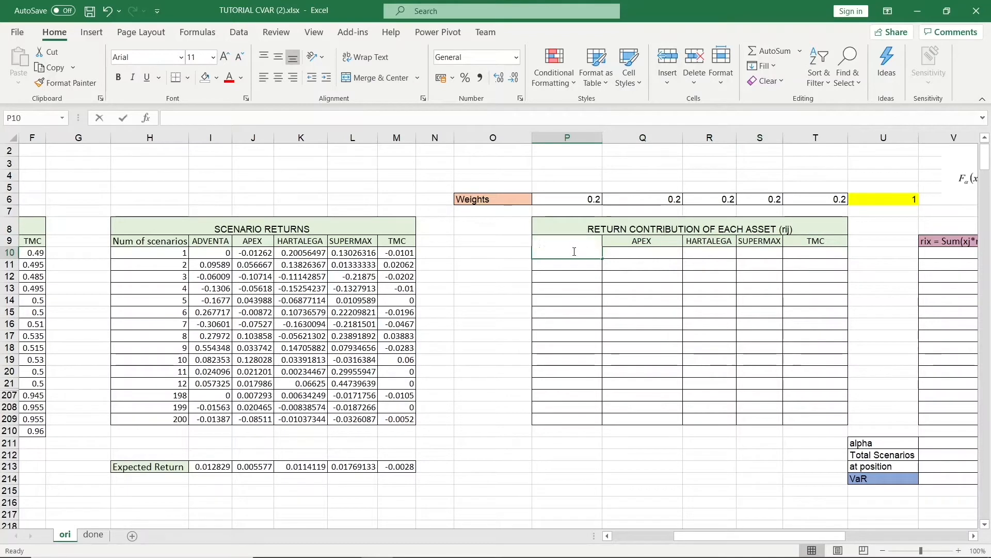
{"action": "type", "text": "="}
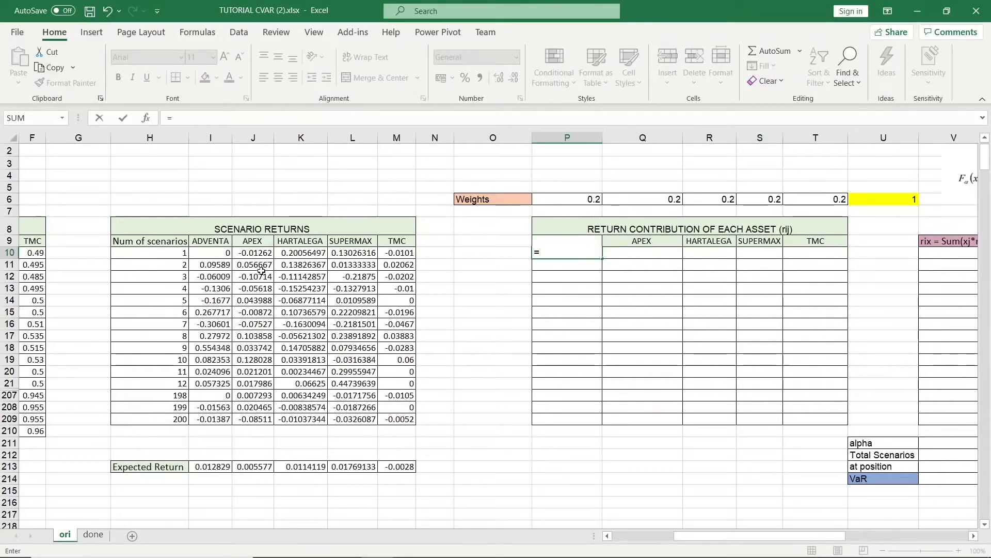
{"action": "left_click", "coordinate": [225, 254]}
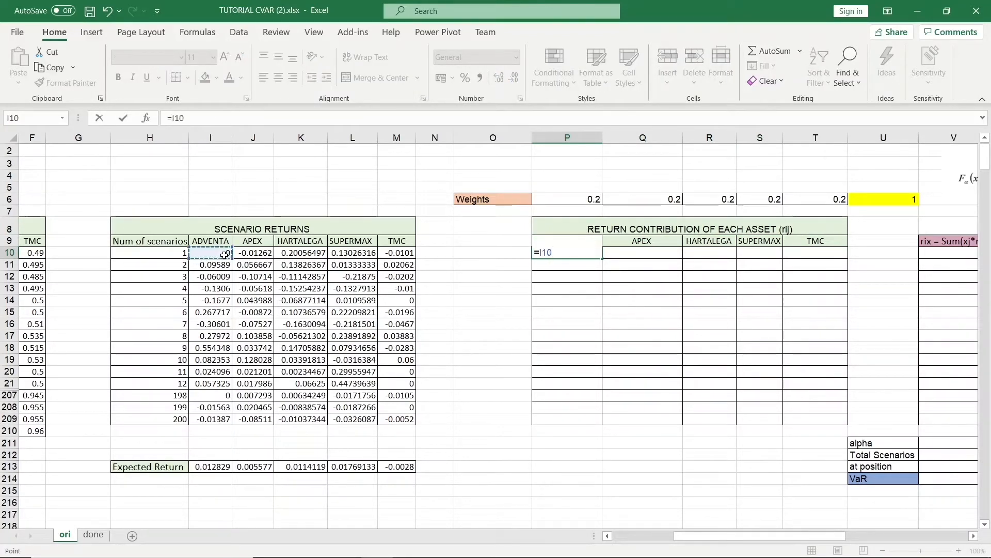
{"action": "type", "text": "*"}
{"action": "left_click", "coordinate": [543, 199]}
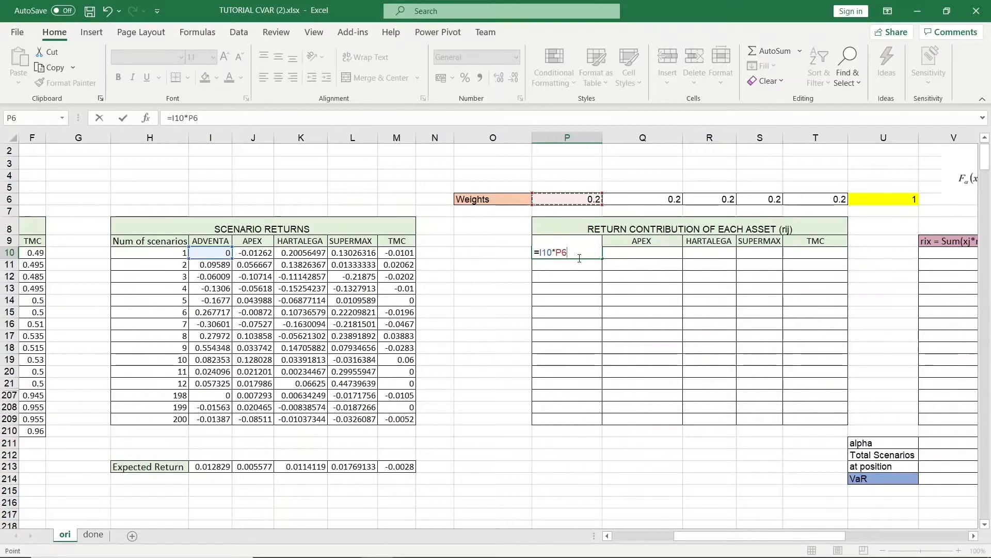
{"action": "double_click", "coordinate": [563, 252]}
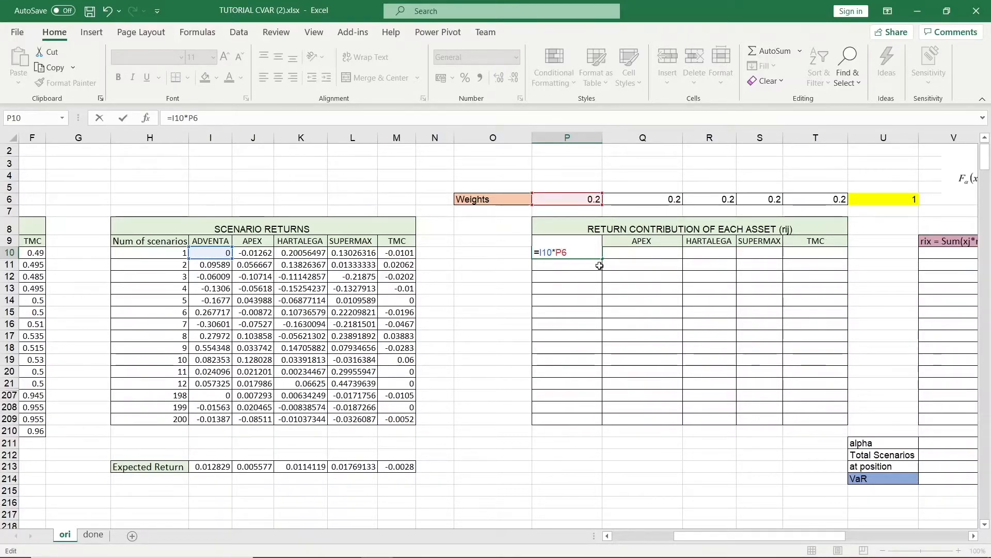
{"action": "type", "text": "$"}
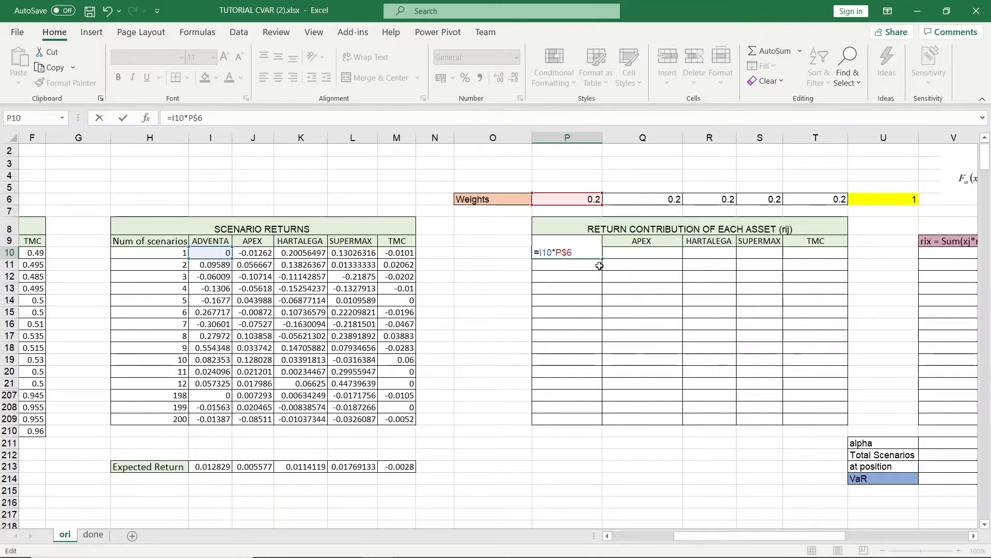
{"action": "key", "text": "ctrl+Return"}
Fill the return contribution formula across all five assets and every scenario row.
{"action": "left_click_drag", "start_coordinate": [600, 257], "coordinate": [839, 416]}
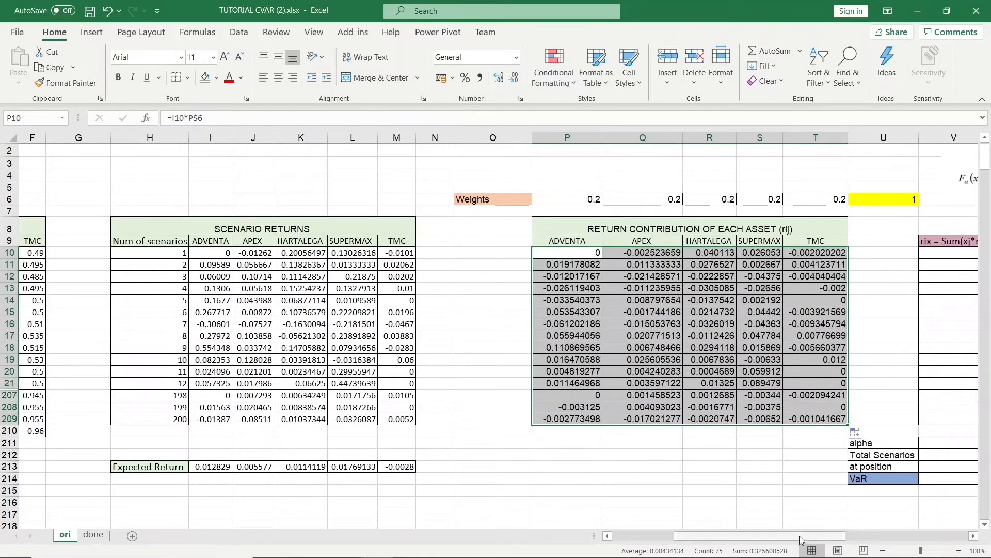
{"action": "left_click_drag", "start_coordinate": [799, 536], "coordinate": [881, 534]}
{"action": "left_click", "coordinate": [832, 431]}
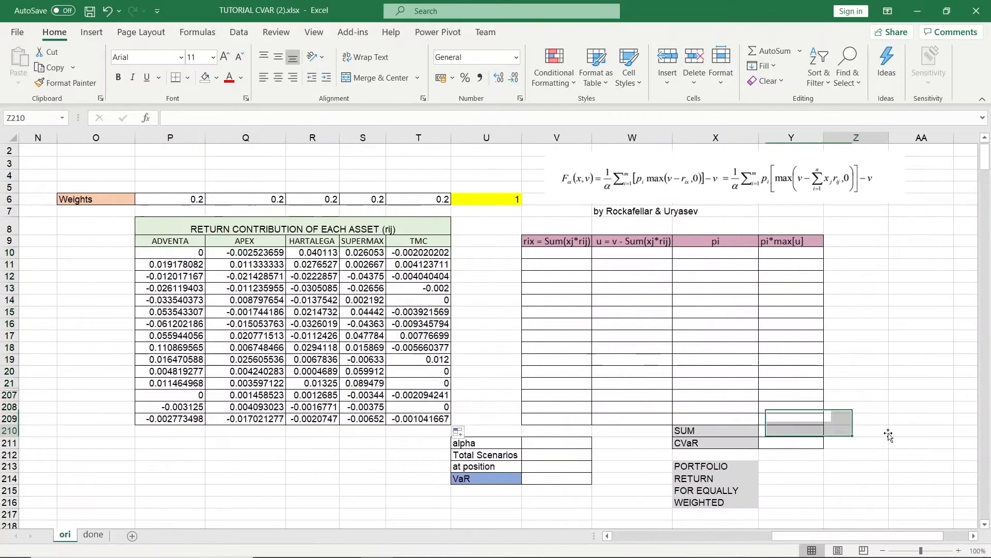
Compute the first scenario's portfolio return as =SUM(P10:T10) in the rix column.
{"action": "left_click", "coordinate": [803, 199]}
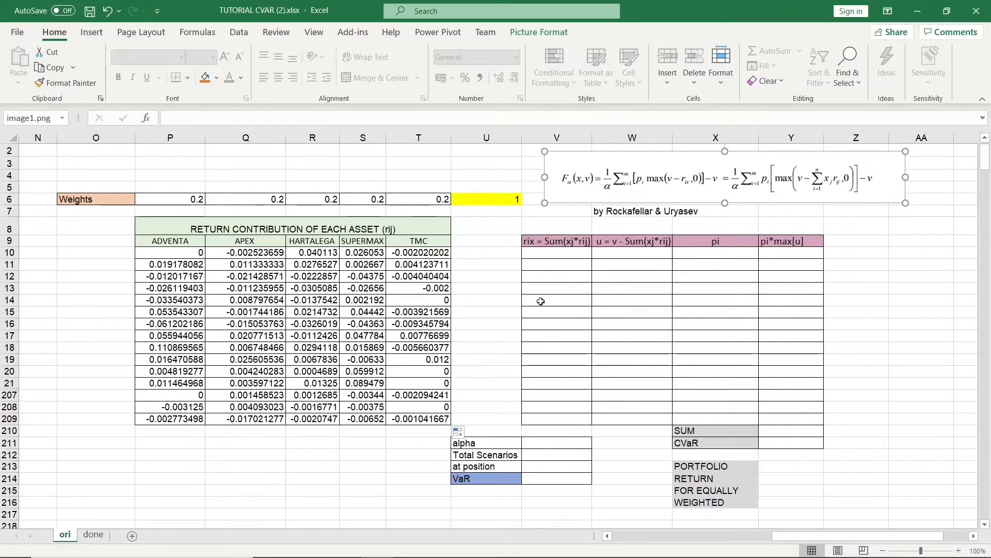
{"action": "left_click", "coordinate": [568, 255]}
{"action": "type", "text": "="}
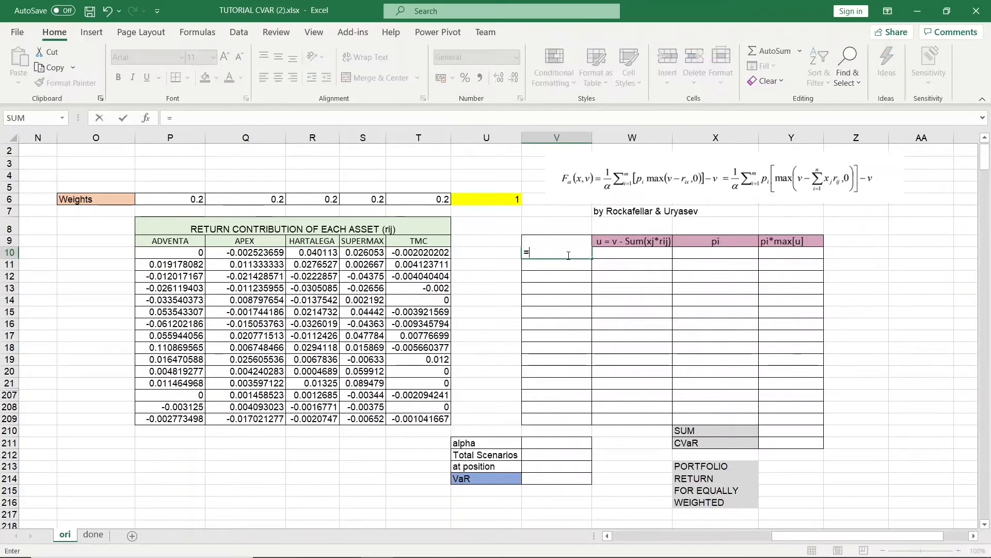
{"action": "type", "text": "SUM"}
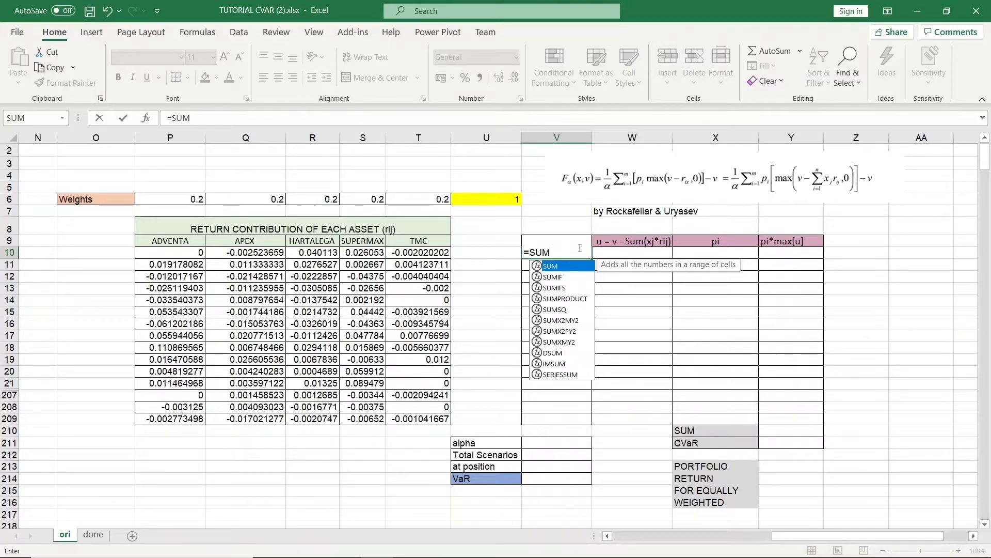
{"action": "type", "text": "("}
{"action": "left_click_drag", "start_coordinate": [176, 253], "coordinate": [400, 253]}
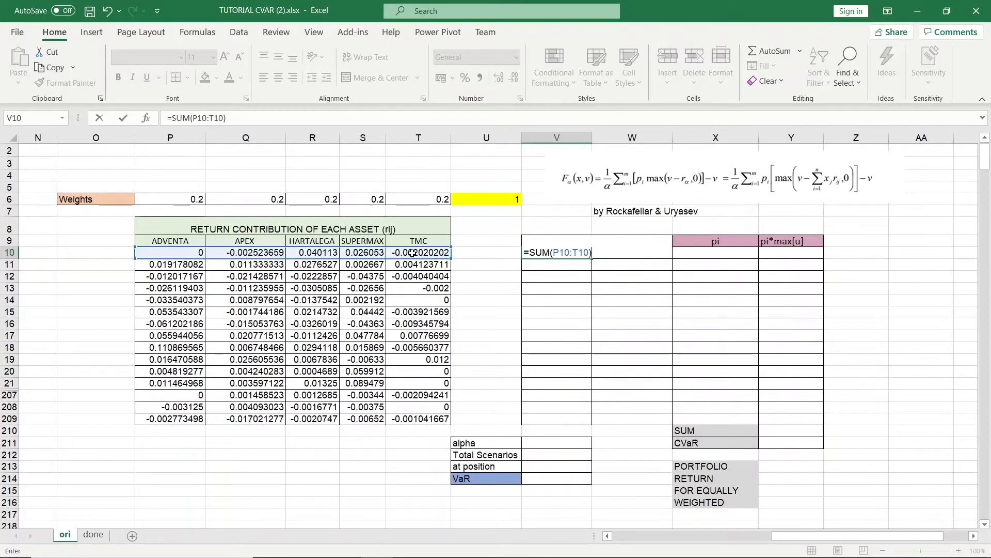
{"action": "key", "text": "Return"}
{"action": "left_click", "coordinate": [561, 254]}
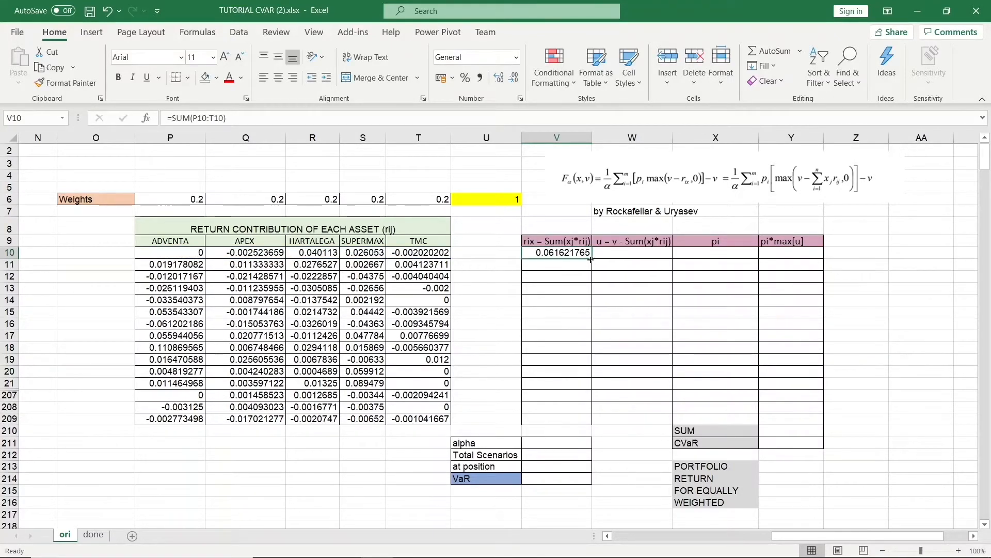
Fill the portfolio return formula down through every scenario row of the rix column.
{"action": "left_click_drag", "start_coordinate": [591, 260], "coordinate": [580, 427]}
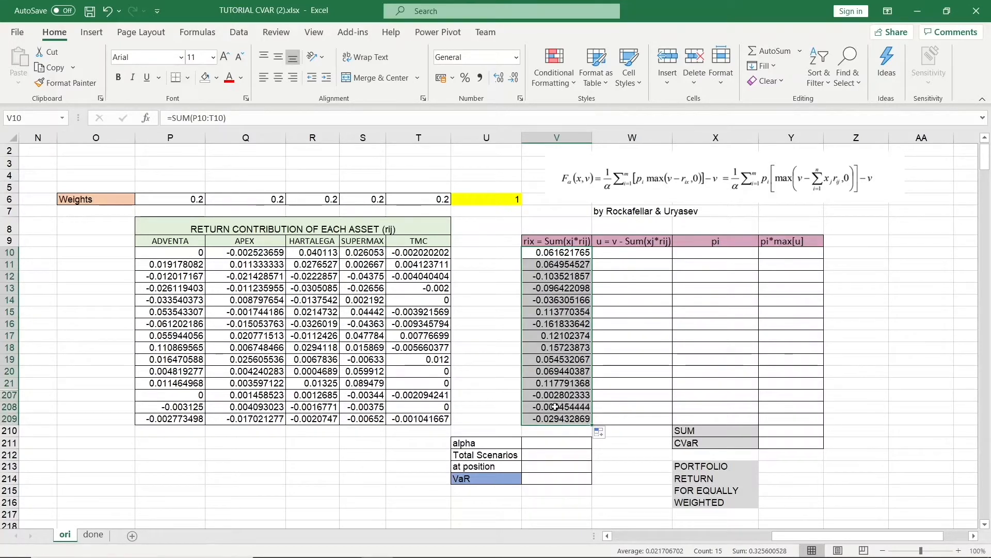
{"action": "left_click", "coordinate": [479, 480]}
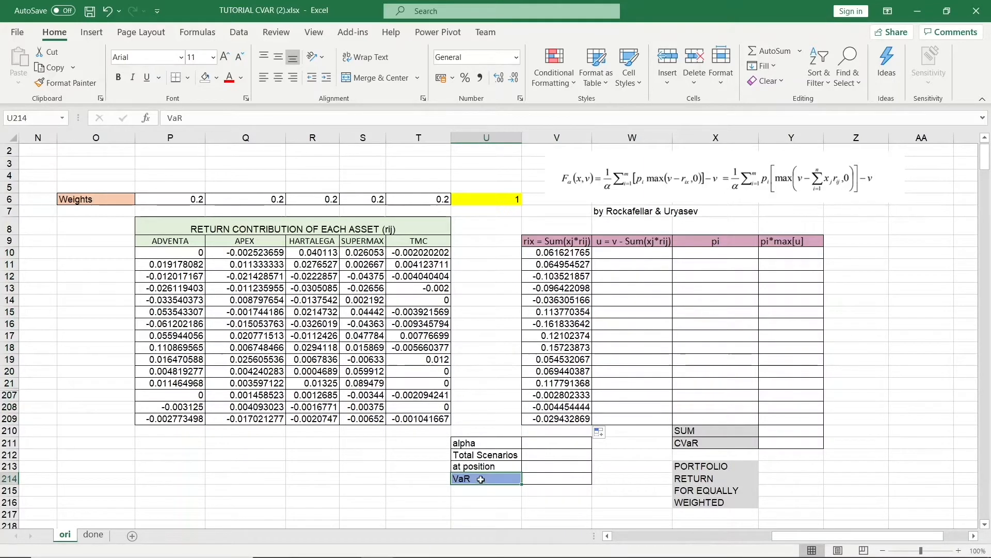
Enter alpha as 5% and the total number of scenarios as 200.
{"action": "left_click", "coordinate": [570, 440]}
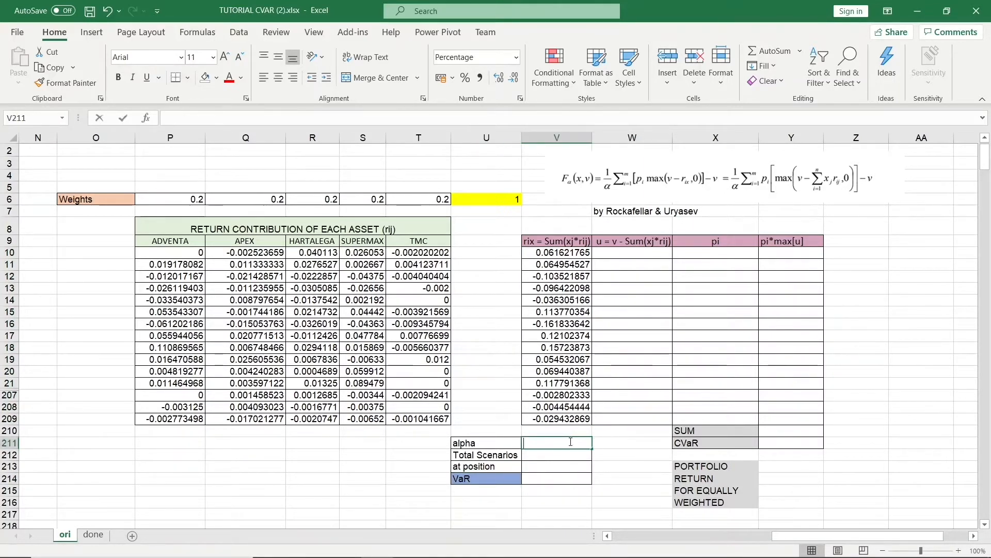
{"action": "type", "text": "5%"}
{"action": "key", "text": "Return"}
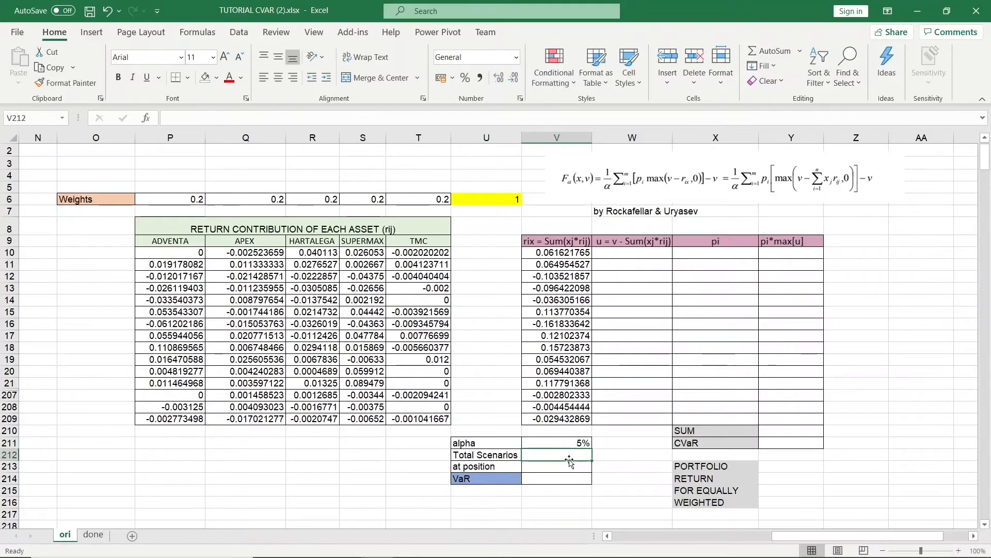
{"action": "type", "text": "200"}
{"action": "key", "text": "Return"}
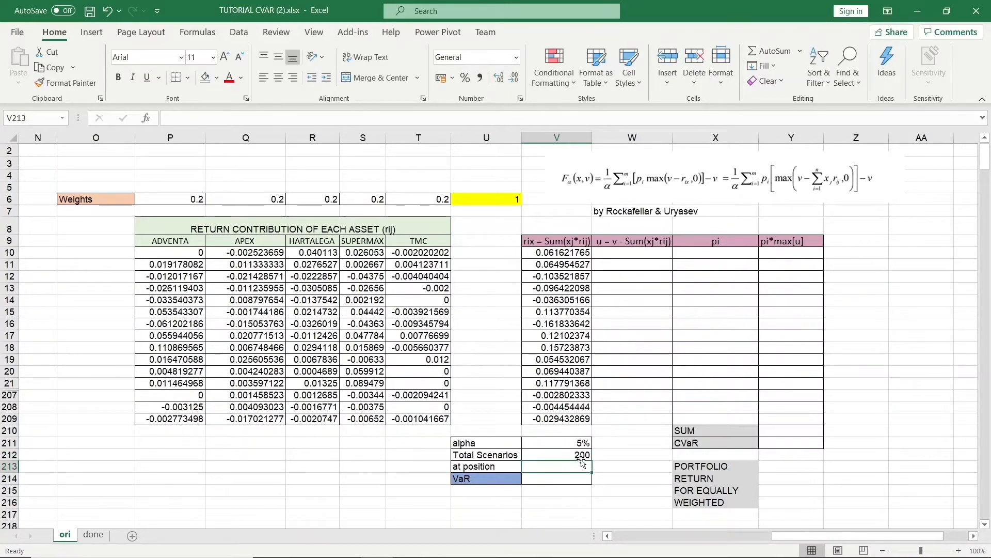
Compute the 'at position' value as =ROUND(V211*V212,0), multiplying alpha by total scenarios.
{"action": "type", "text": "=ROUND"}
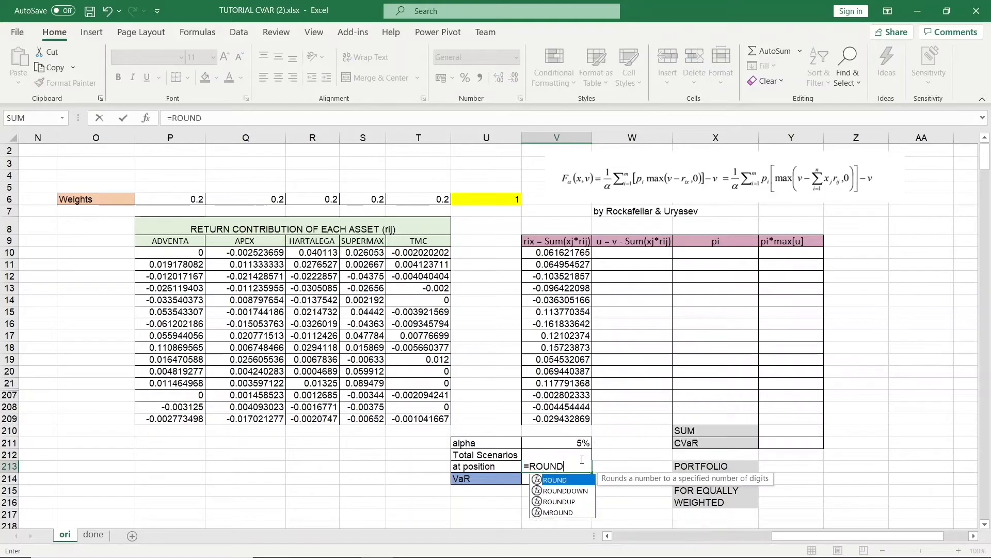
{"action": "type", "text": "("}
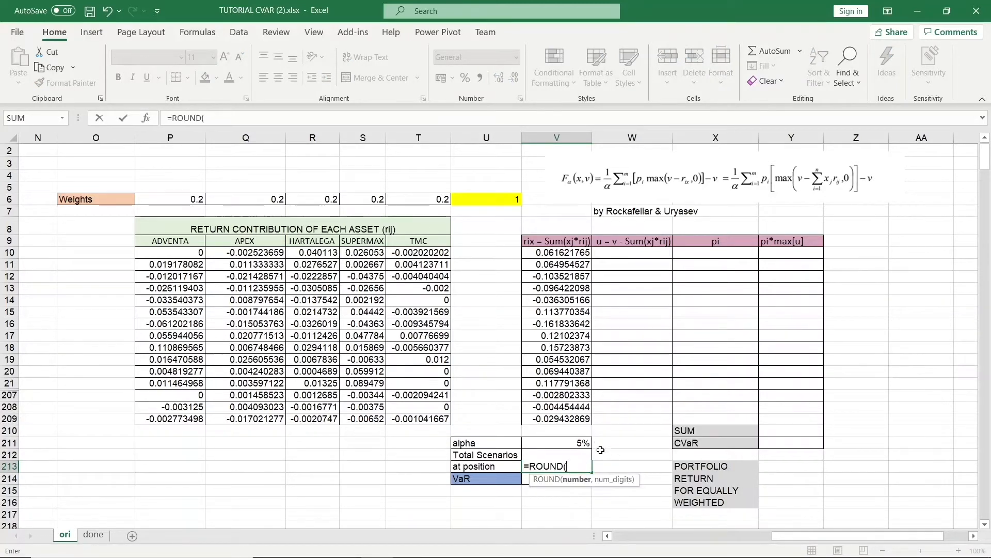
{"action": "left_click", "coordinate": [571, 439]}
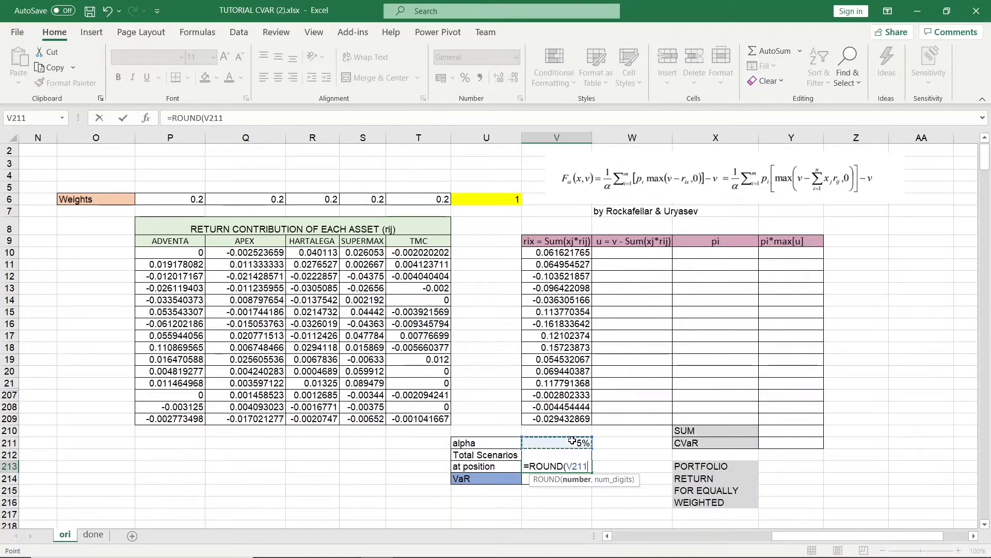
{"action": "type", "text": "*"}
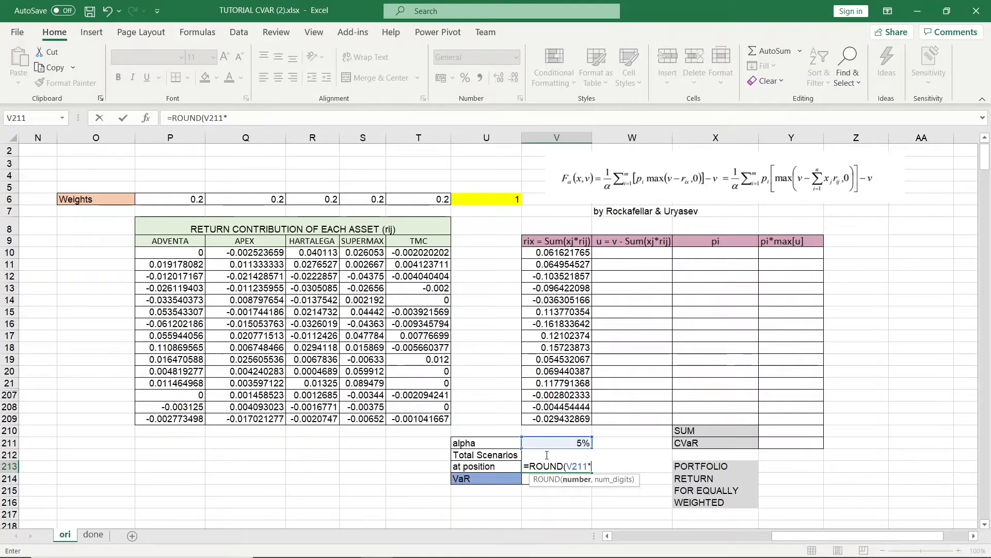
{"action": "left_click", "coordinate": [498, 457]}
{"action": "left_click", "coordinate": [537, 456]}
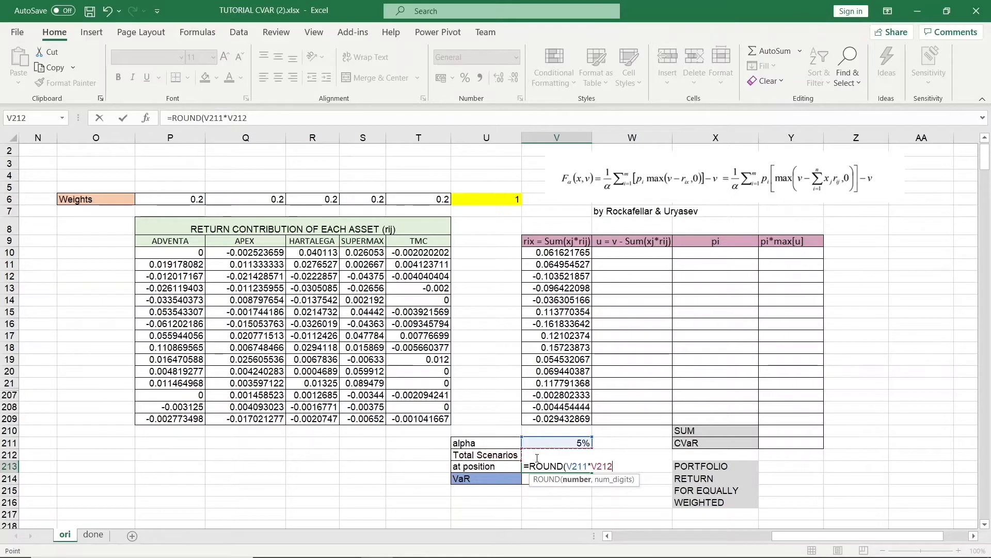
{"action": "type", "text": ",0"}
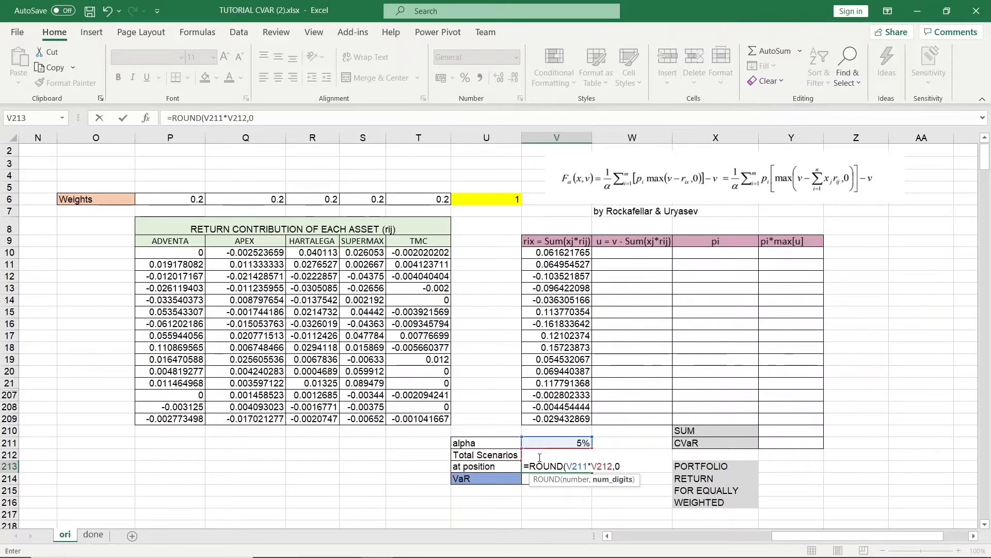
{"action": "type", "text": ")"}
{"action": "key", "text": "Return"}
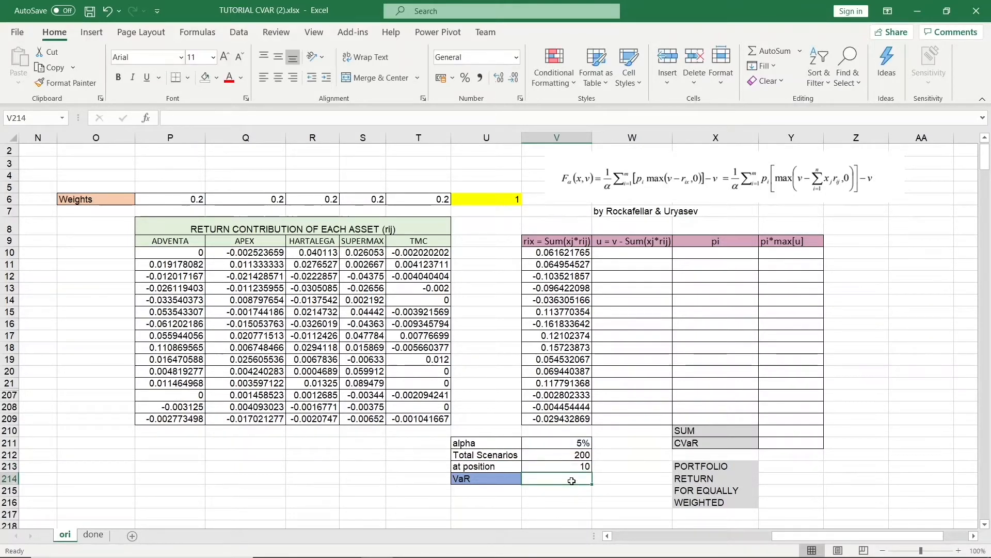
Compute VaR as =SMALL(V10:V209,V213), the k-th smallest portfolio return.
{"action": "type", "text": "=SM"}
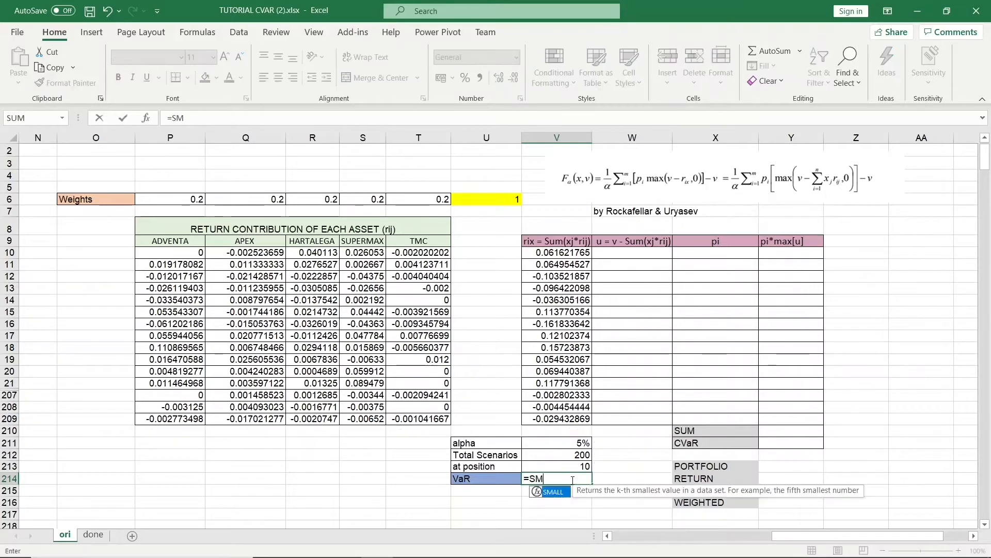
{"action": "type", "text": "ALL"}
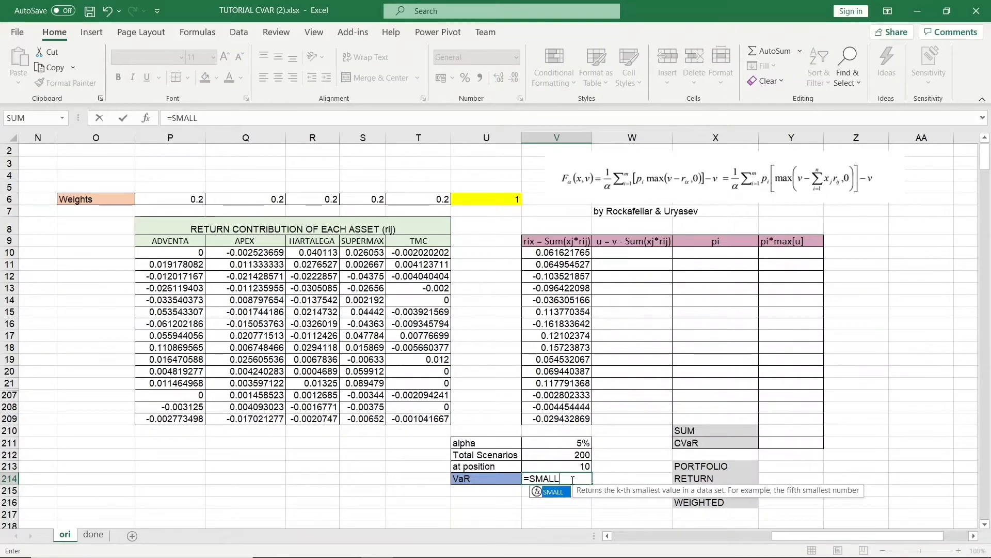
{"action": "type", "text": "("}
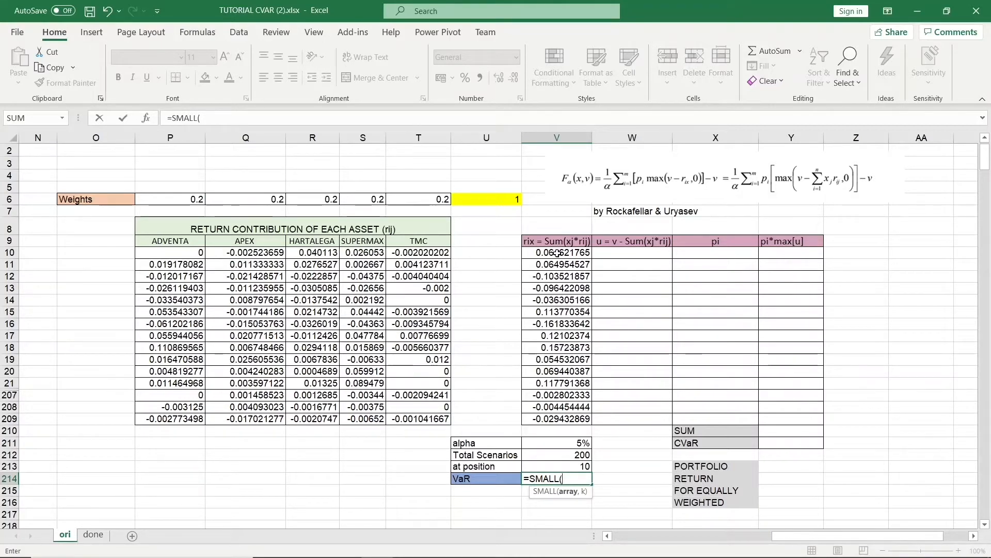
{"action": "left_click_drag", "start_coordinate": [556, 252], "coordinate": [559, 416]}
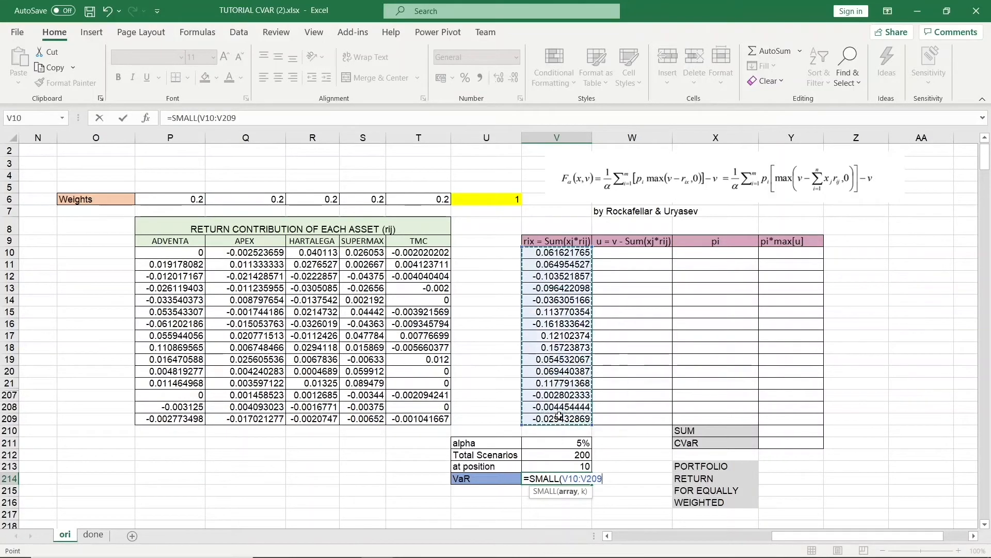
{"action": "type", "text": ","}
{"action": "left_click", "coordinate": [559, 466]}
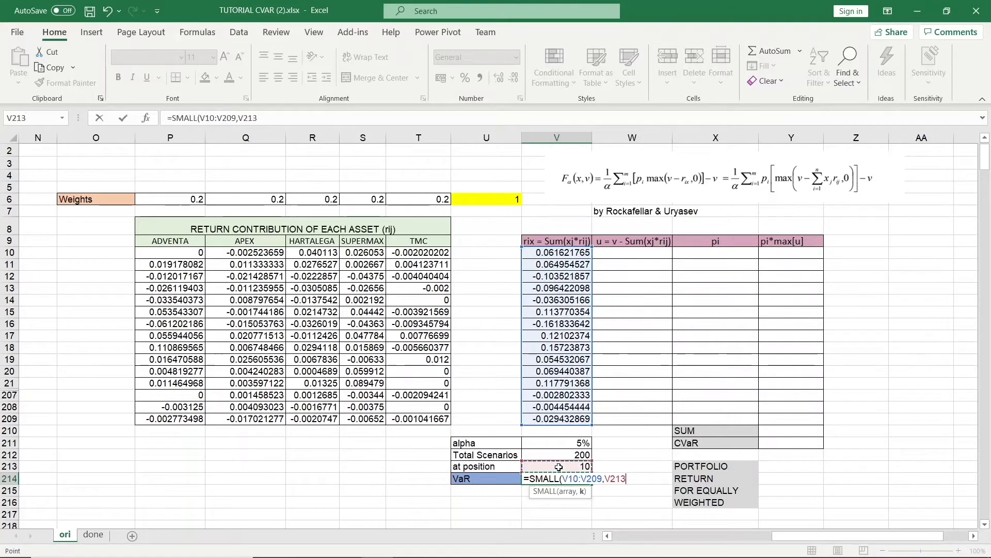
{"action": "type", "text": ")"}
{"action": "key", "text": "Return"}
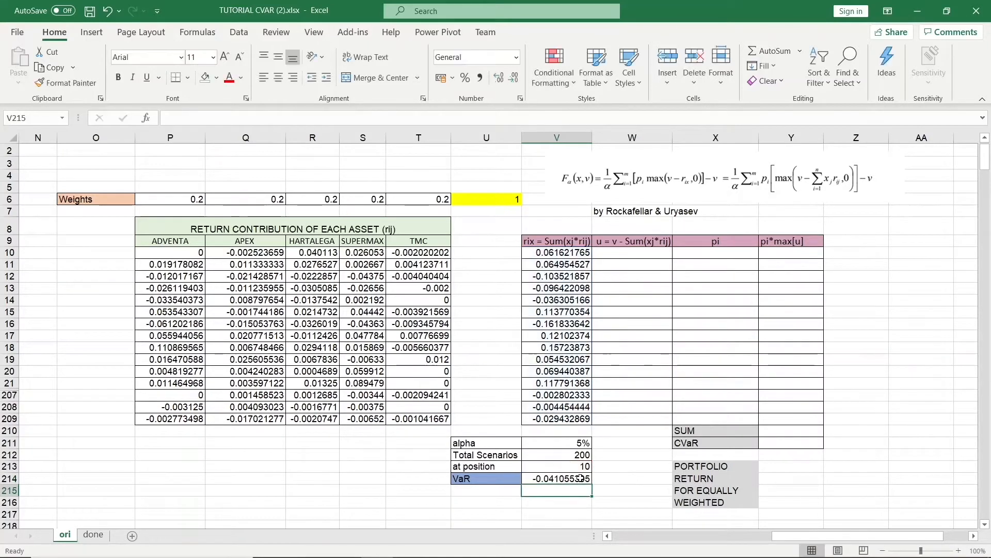
Enter =MAX(V214-V10,0) as the first scenario's u value beside the portfolio return.
{"action": "left_click", "coordinate": [582, 479]}
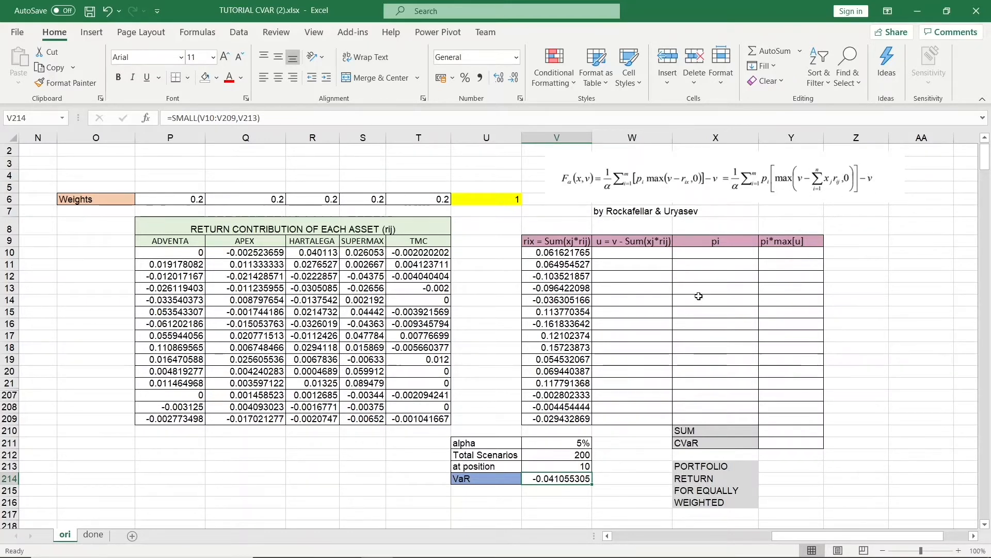
{"action": "left_click", "coordinate": [641, 256]}
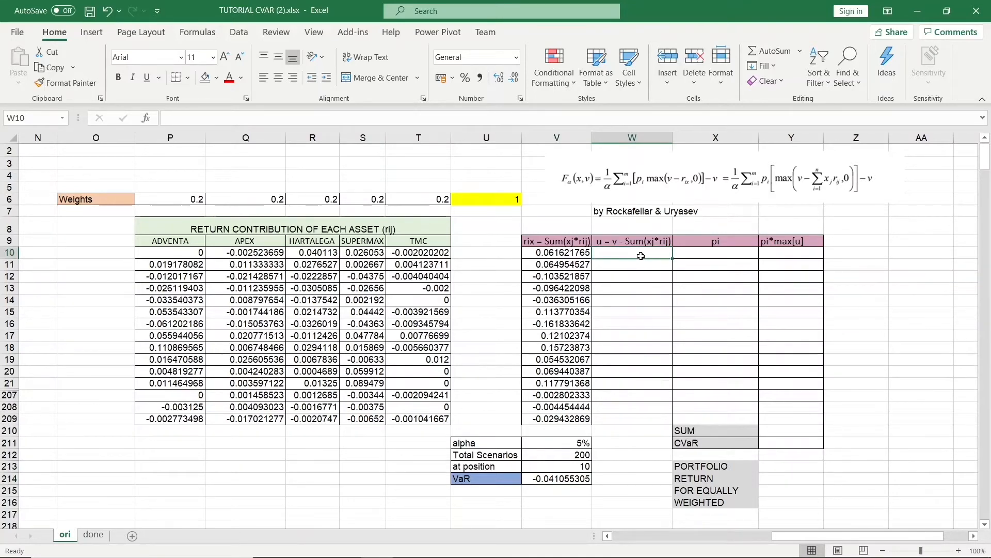
{"action": "type", "text": "=MAX("}
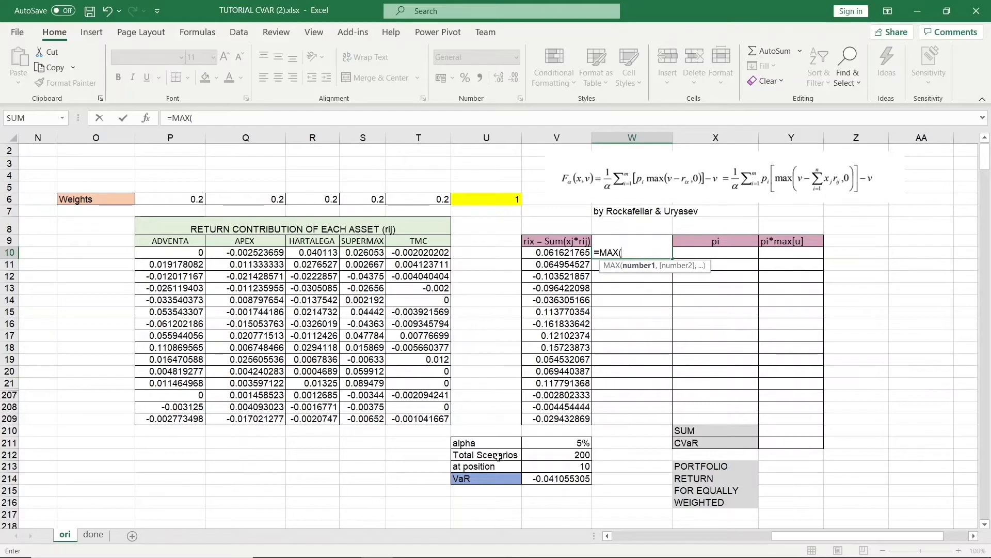
{"action": "left_click", "coordinate": [546, 479]}
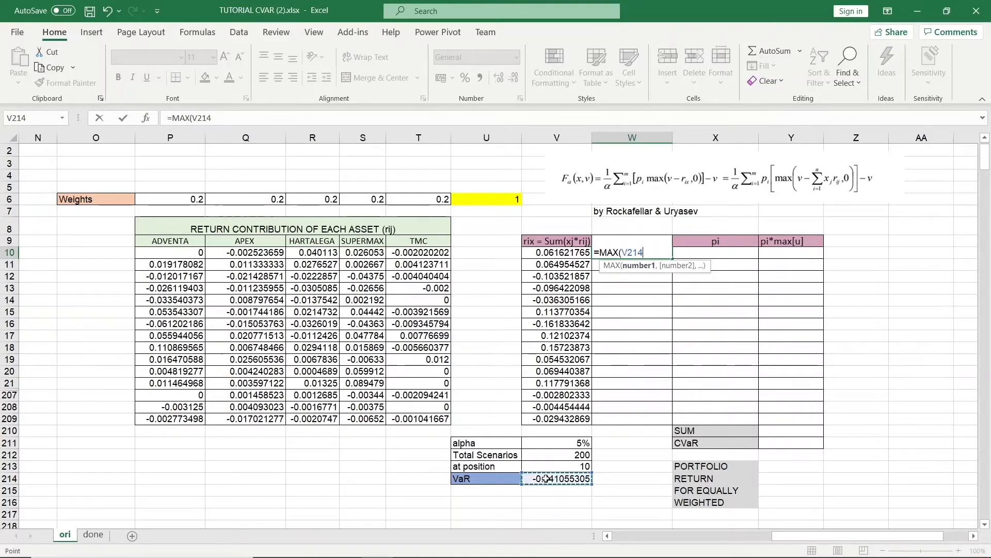
{"action": "type", "text": "-"}
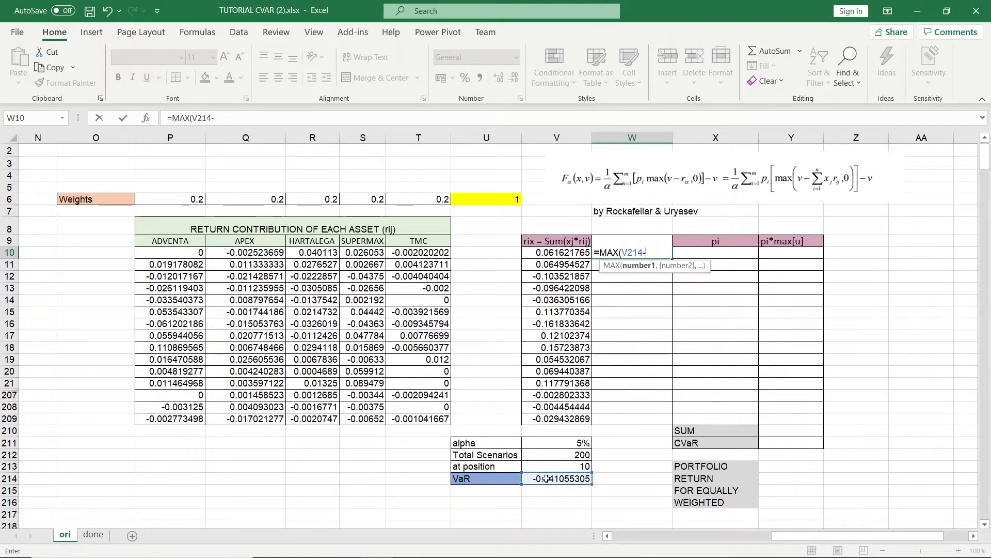
{"action": "left_click", "coordinate": [560, 254]}
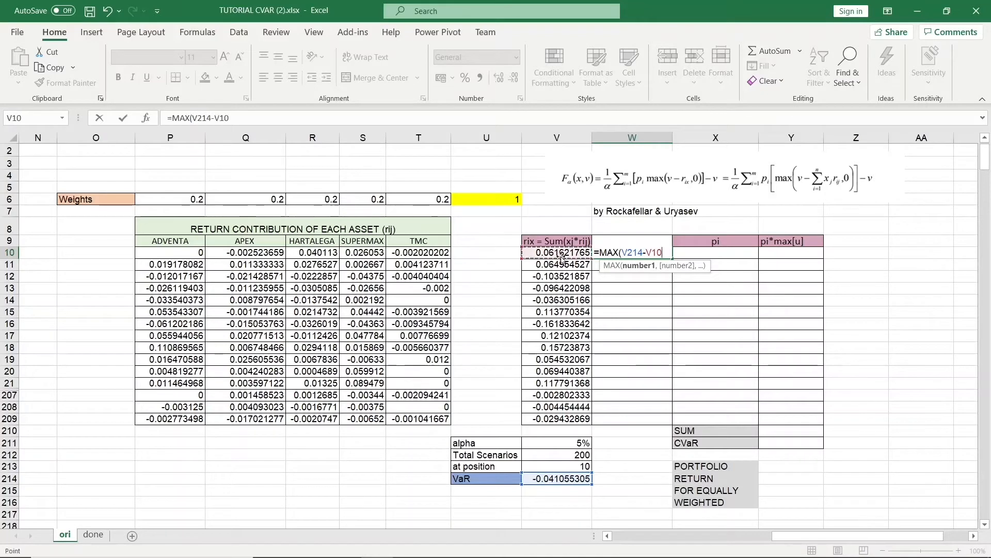
{"action": "type", "text": ","}
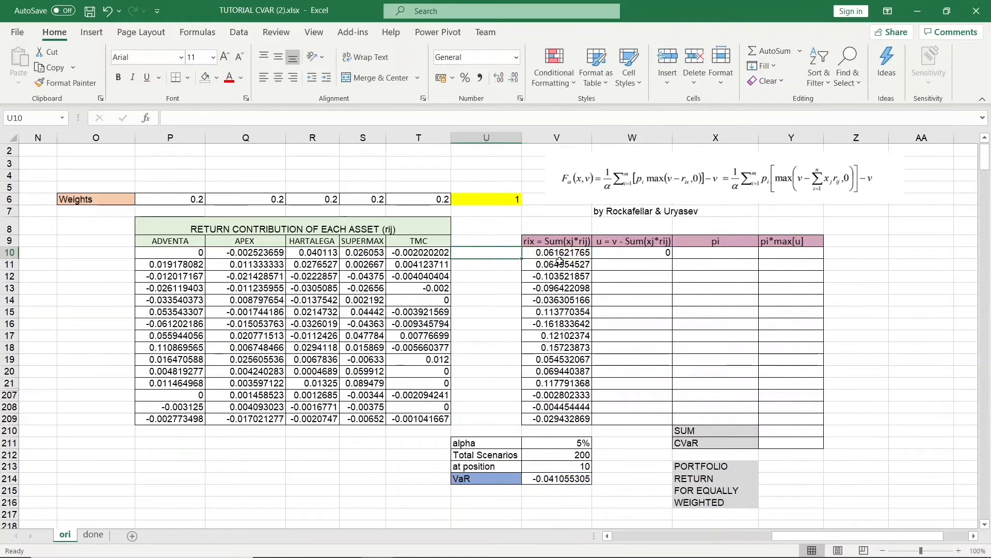
{"action": "key", "text": "Right"}
{"action": "key", "text": "Right"}
Lock the VaR reference as $V$214 in the u formula and fill it down all scenario rows.
{"action": "double_click", "coordinate": [632, 251]}
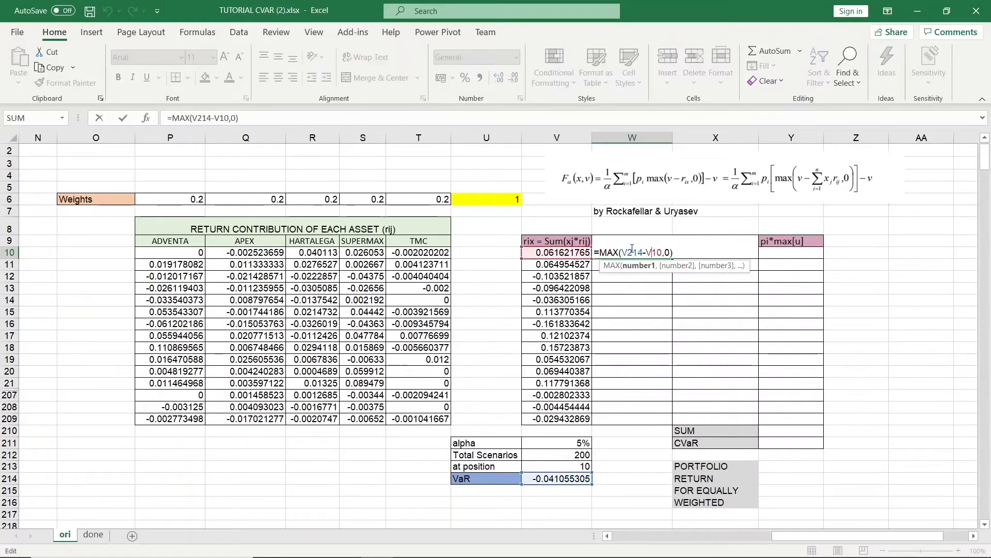
{"action": "left_click", "coordinate": [631, 252]}
{"action": "type", "text": "%"}
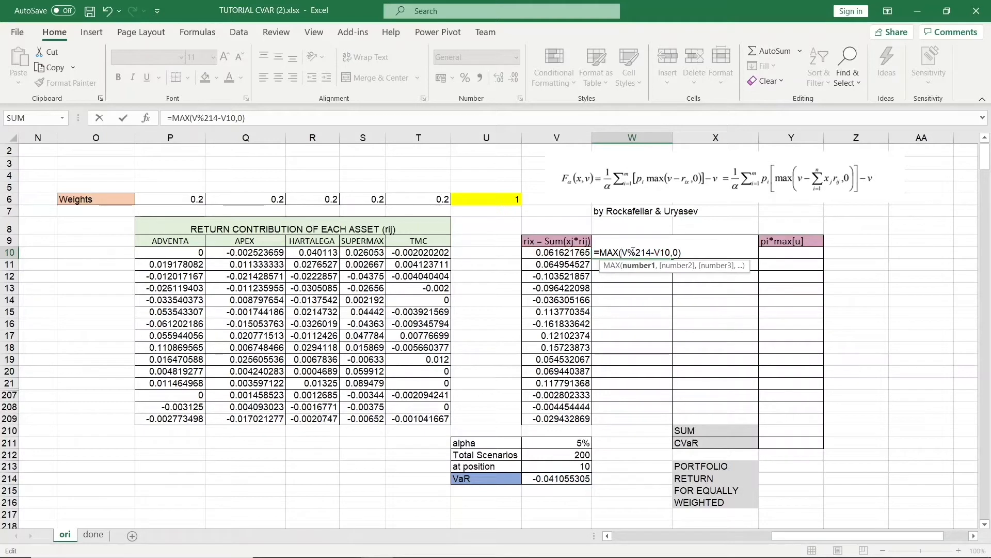
{"action": "key", "text": "BackSpace"}
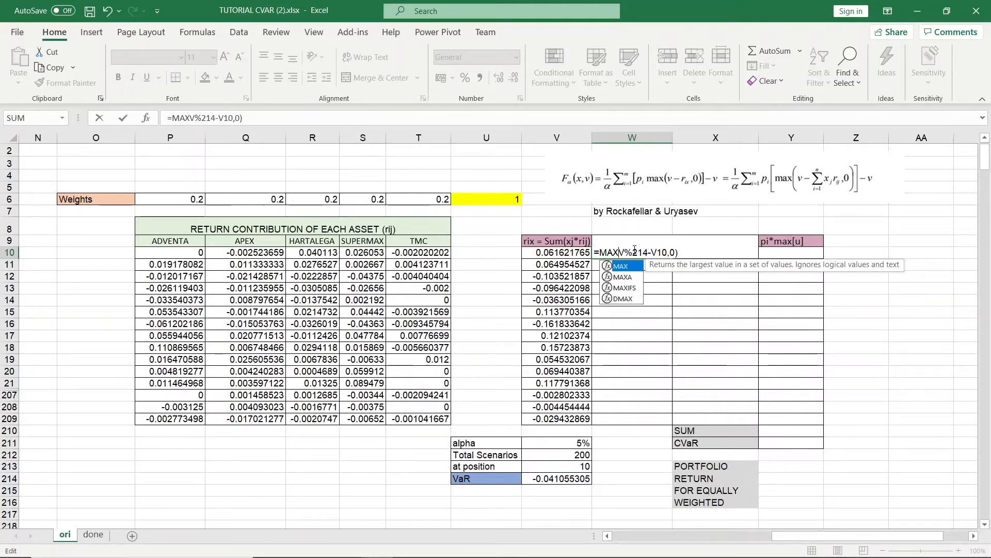
{"action": "type", "text": "("}
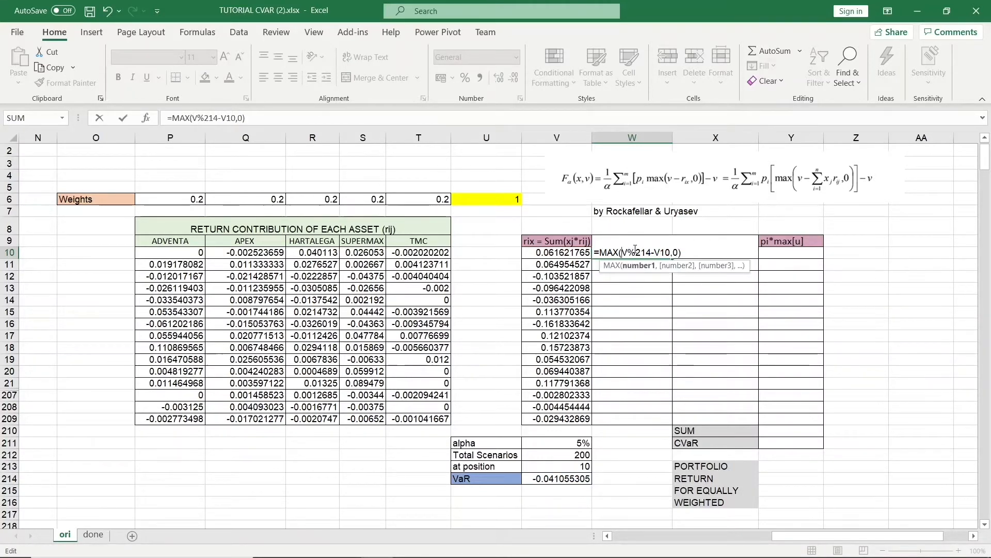
{"action": "type", "text": "$"}
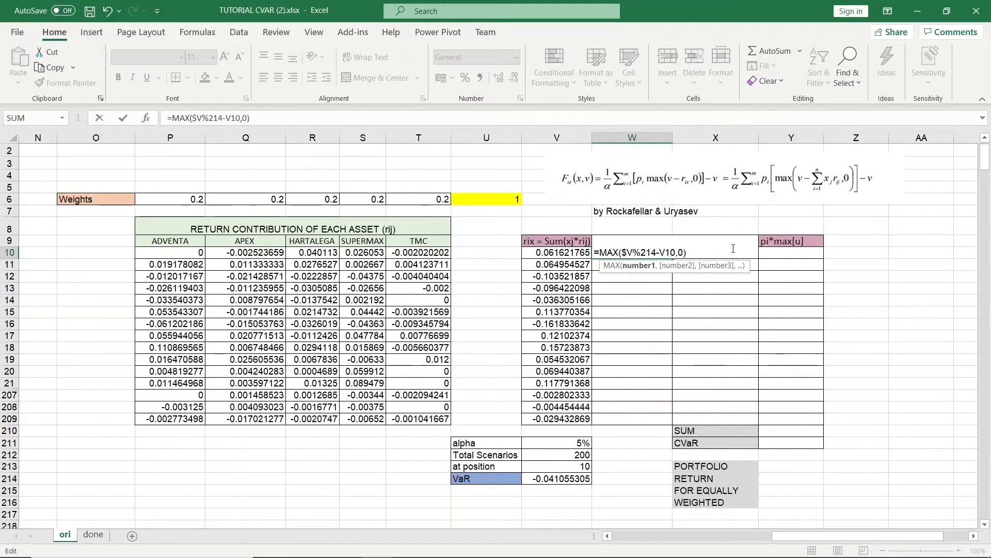
{"action": "key", "text": "BackSpace"}
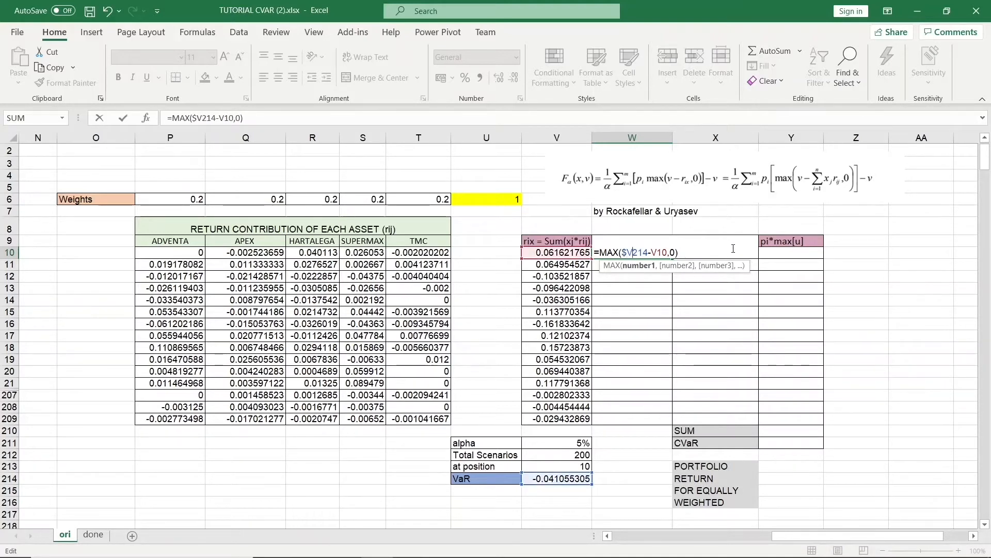
{"action": "type", "text": "$"}
{"action": "key", "text": "Return"}
{"action": "left_click", "coordinate": [645, 252]}
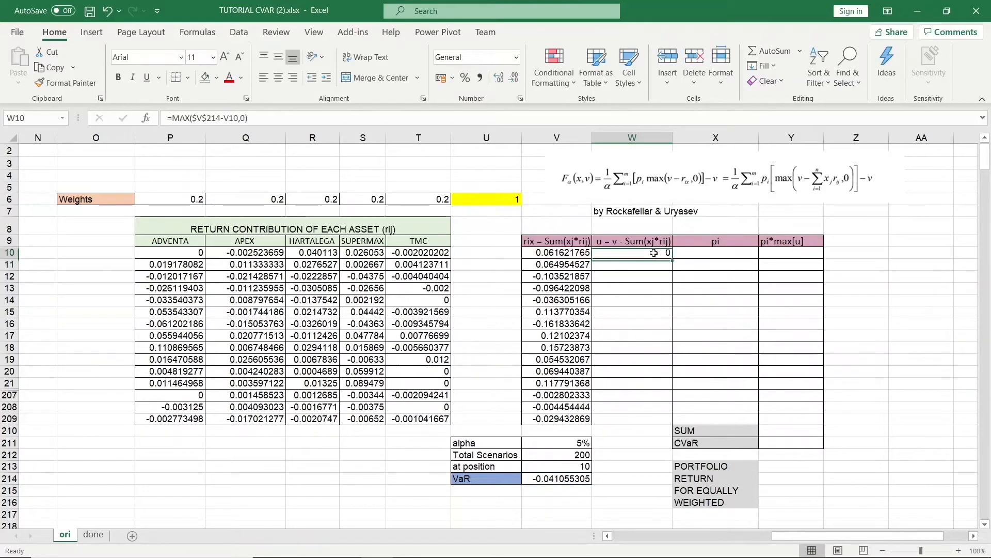
{"action": "left_click_drag", "start_coordinate": [672, 258], "coordinate": [672, 423]}
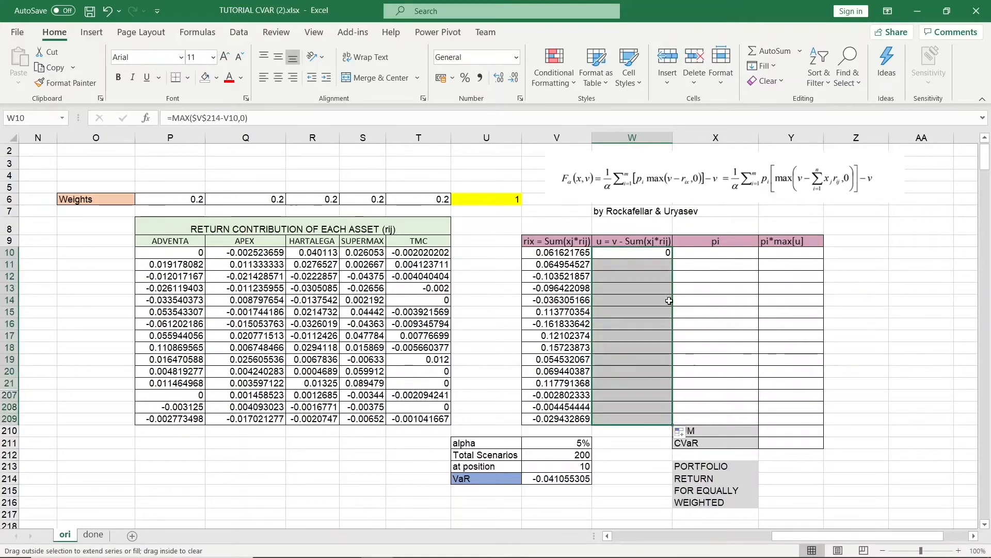
Enter the scenario probability as 1/200 in the first pi cell and fill it down all scenario rows.
{"action": "left_click", "coordinate": [722, 254]}
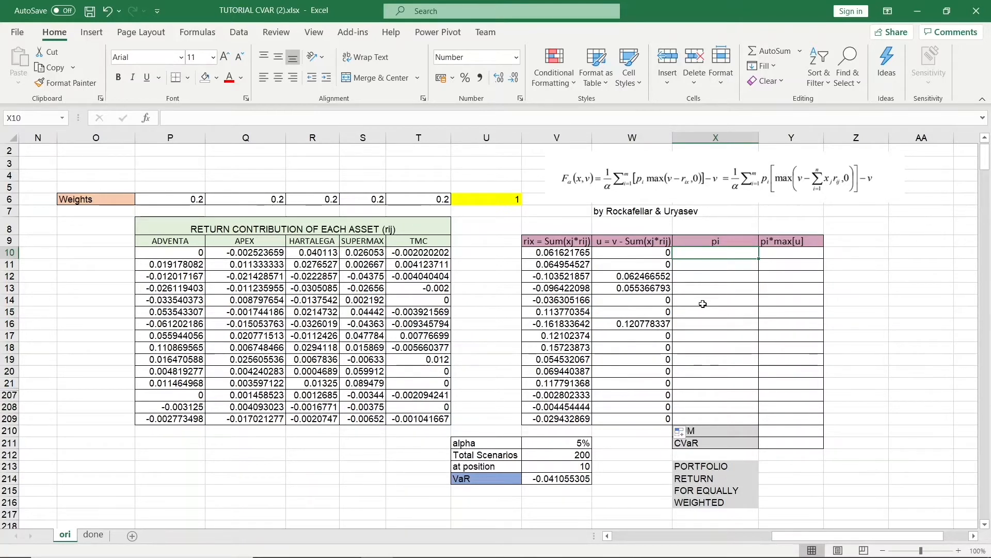
{"action": "type", "text": "1/2"}
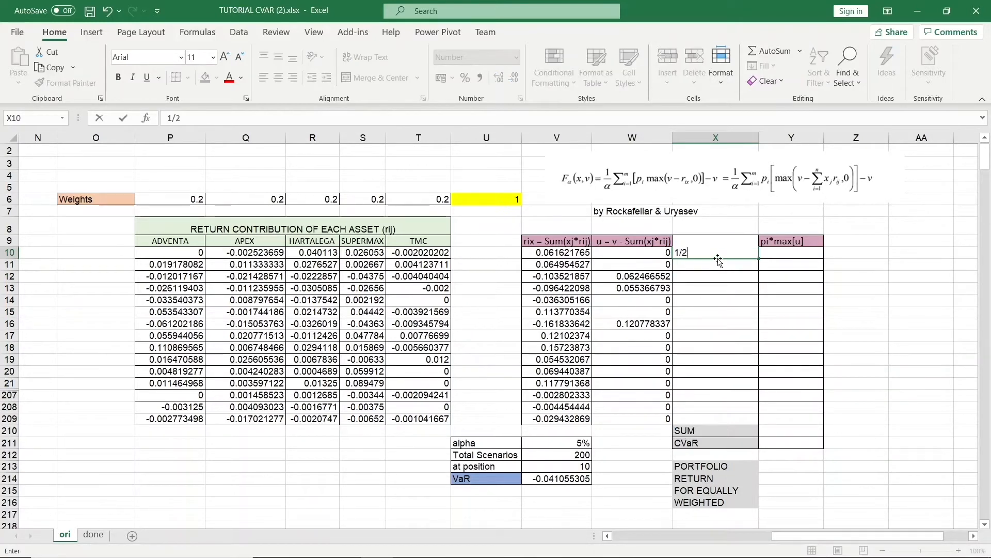
{"action": "type", "text": "00"}
{"action": "key", "text": "Return"}
{"action": "left_click", "coordinate": [748, 254]}
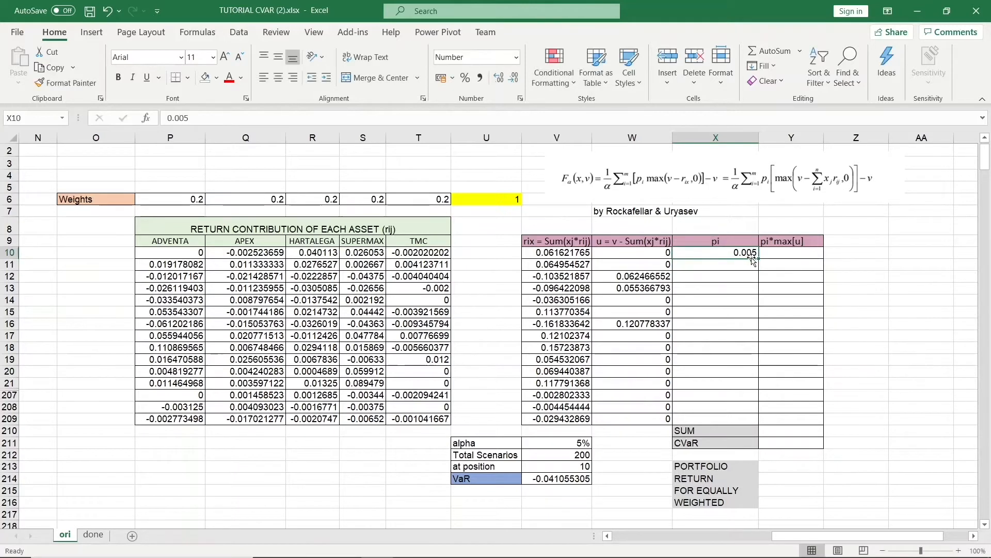
{"action": "left_click_drag", "start_coordinate": [759, 258], "coordinate": [769, 428]}
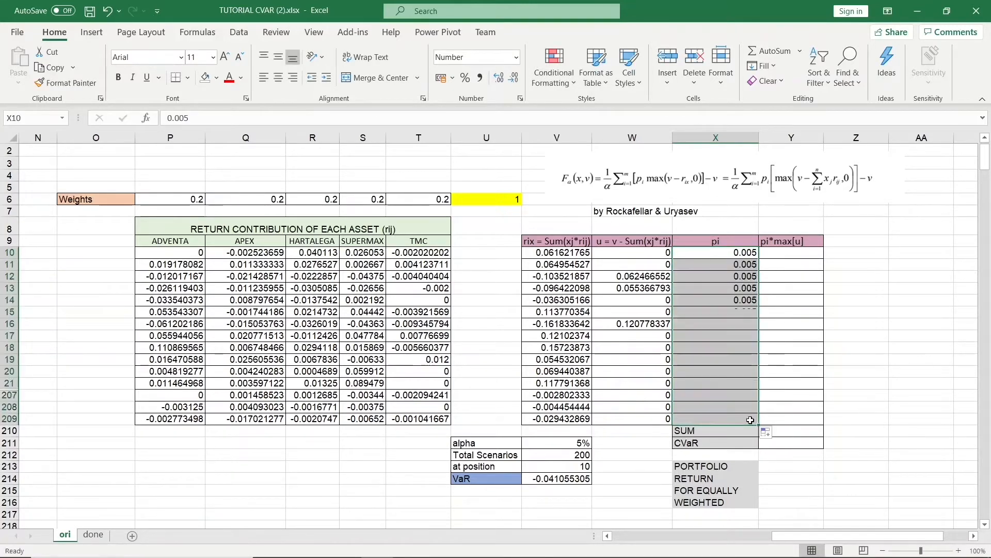
Compute pi*max[u] as =X10*W10 for the first scenario and fill it down all scenario rows.
{"action": "left_click", "coordinate": [806, 241]}
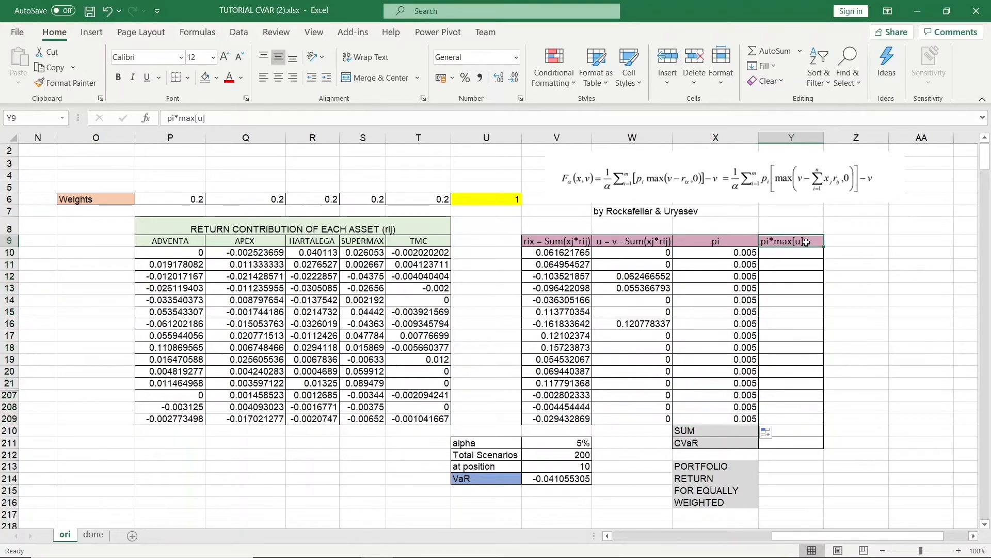
{"action": "left_click", "coordinate": [811, 255]}
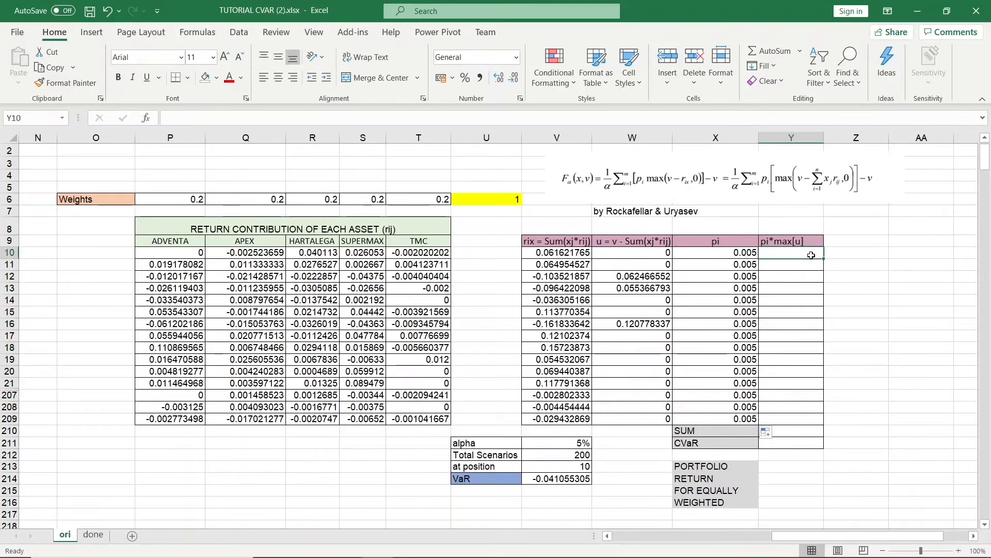
{"action": "type", "text": "="}
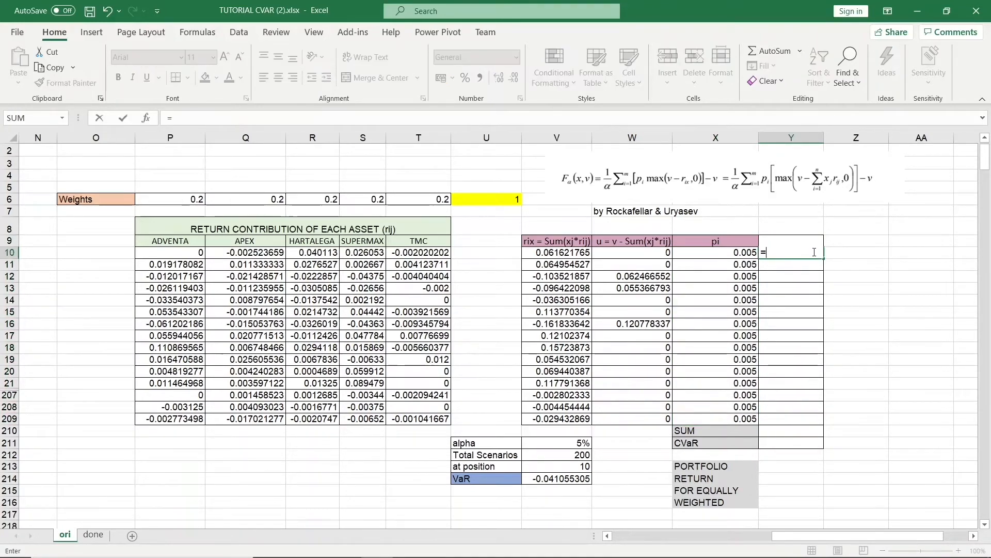
{"action": "left_click", "coordinate": [747, 253]}
{"action": "type", "text": "*"}
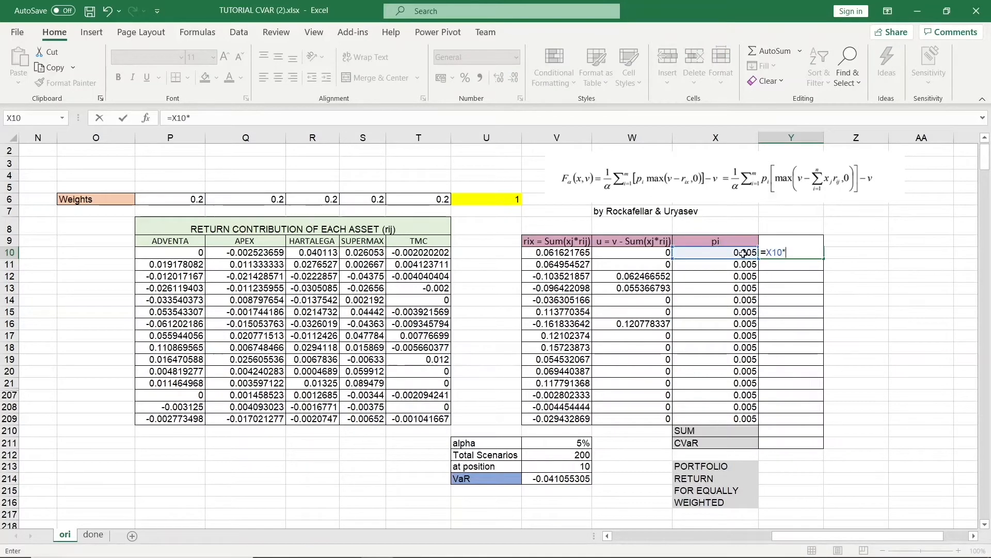
{"action": "left_click", "coordinate": [656, 253]}
{"action": "key", "text": "Return"}
{"action": "left_click", "coordinate": [818, 257]}
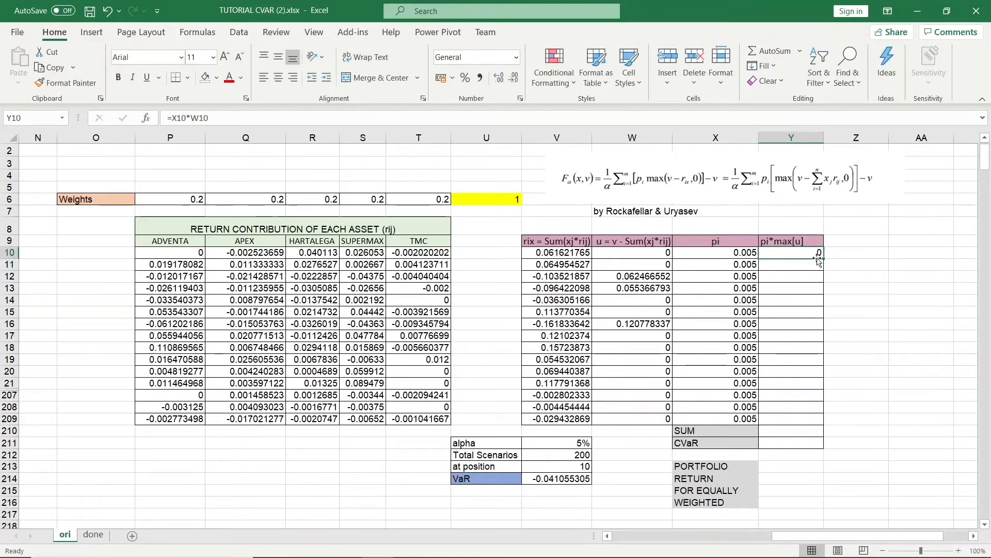
{"action": "left_click_drag", "start_coordinate": [825, 258], "coordinate": [820, 419]}
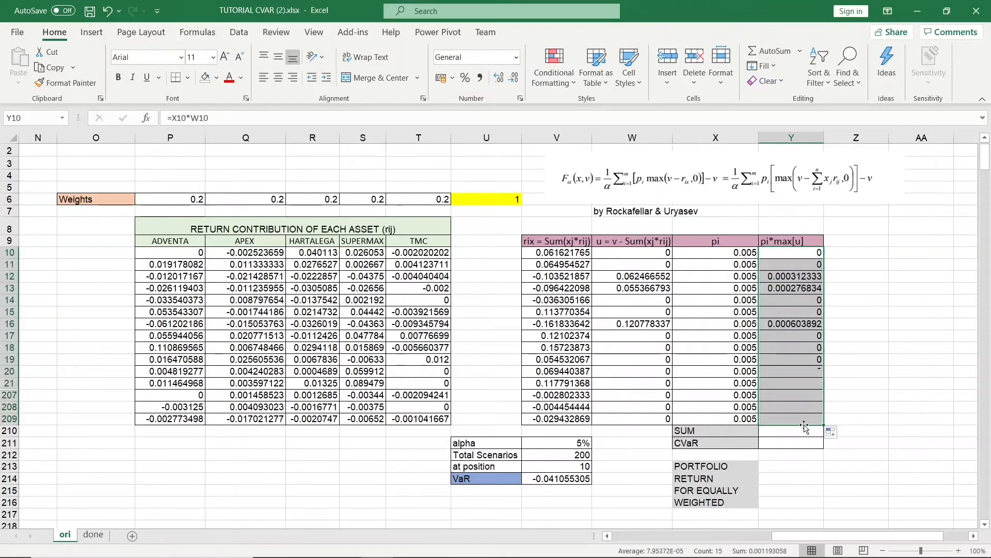
Total the pi*max[u] column in the SUM cell with =SUM(Y10:Y209).
{"action": "left_click", "coordinate": [775, 437]}
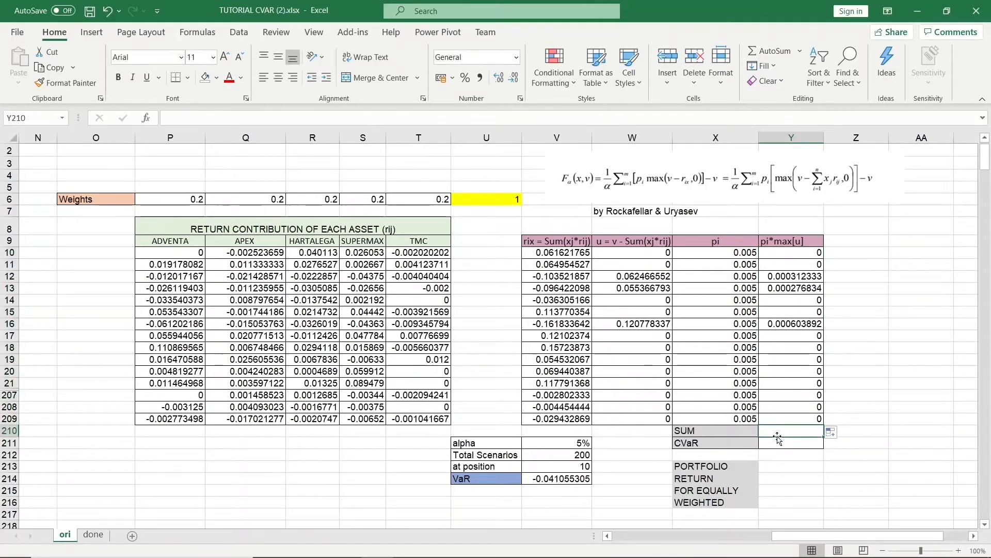
{"action": "type", "text": "=SUM("}
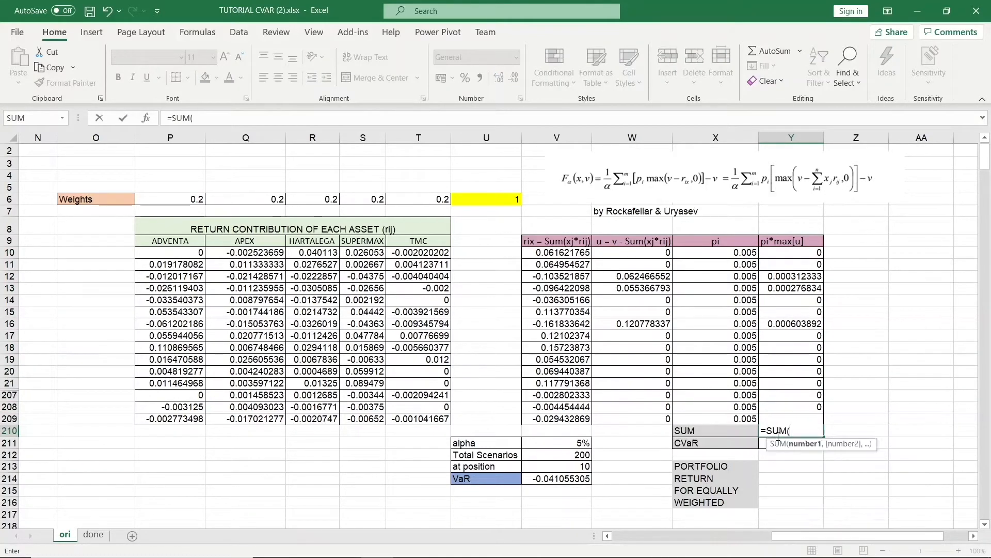
{"action": "left_click_drag", "start_coordinate": [796, 254], "coordinate": [811, 417]}
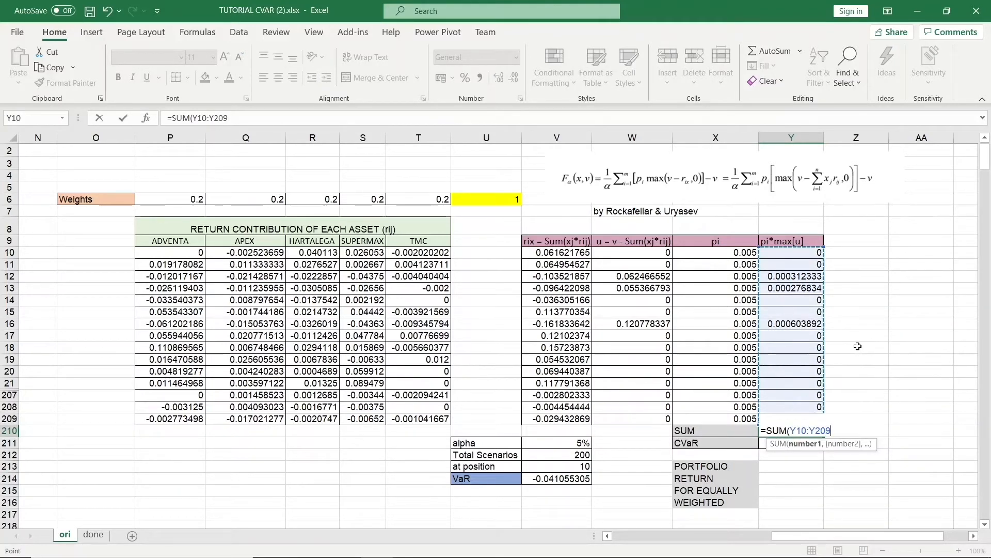
{"action": "type", "text": ")"}
{"action": "key", "text": "Return"}
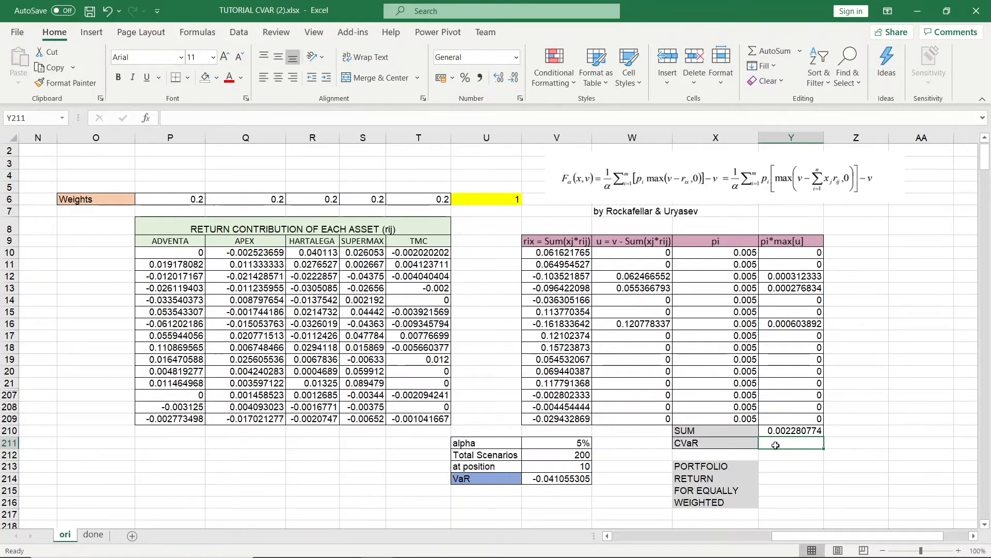
Compute CVaR as =(Y210/V211)-V214, dividing the sum by alpha and subtracting VaR.
{"action": "type", "text": "="}
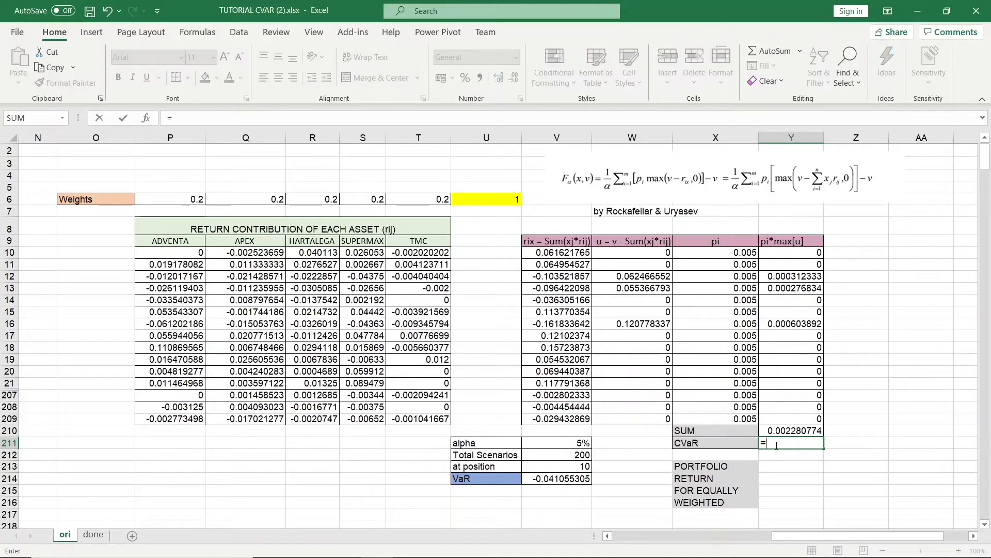
{"action": "type", "text": "("}
{"action": "left_click", "coordinate": [794, 429]}
{"action": "type", "text": "/"}
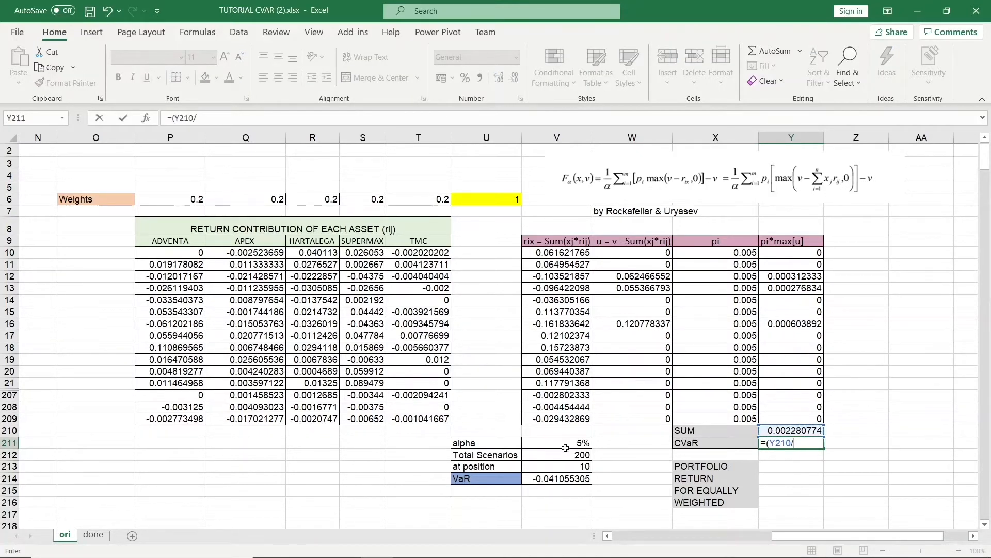
{"action": "left_click", "coordinate": [563, 446]}
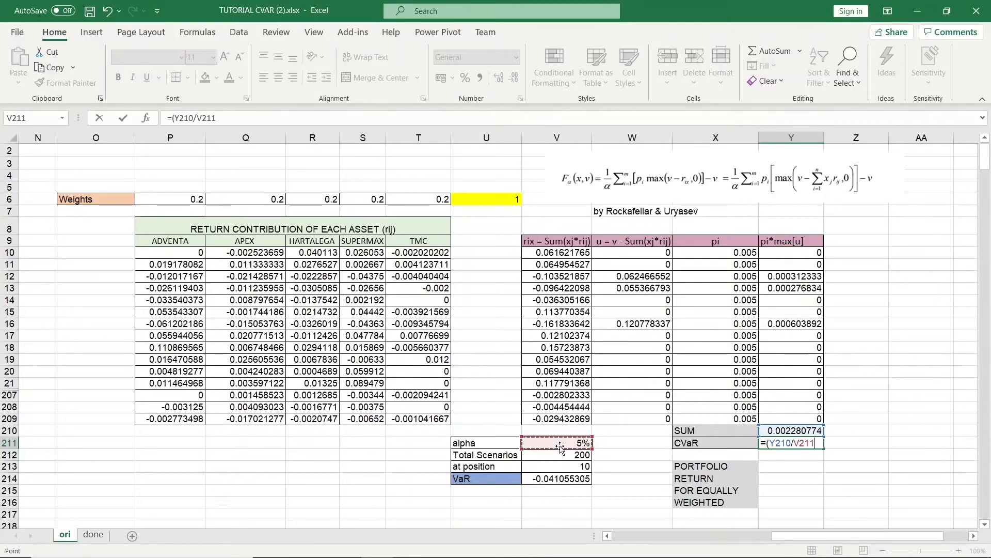
{"action": "type", "text": ")-"}
{"action": "left_click", "coordinate": [561, 481]}
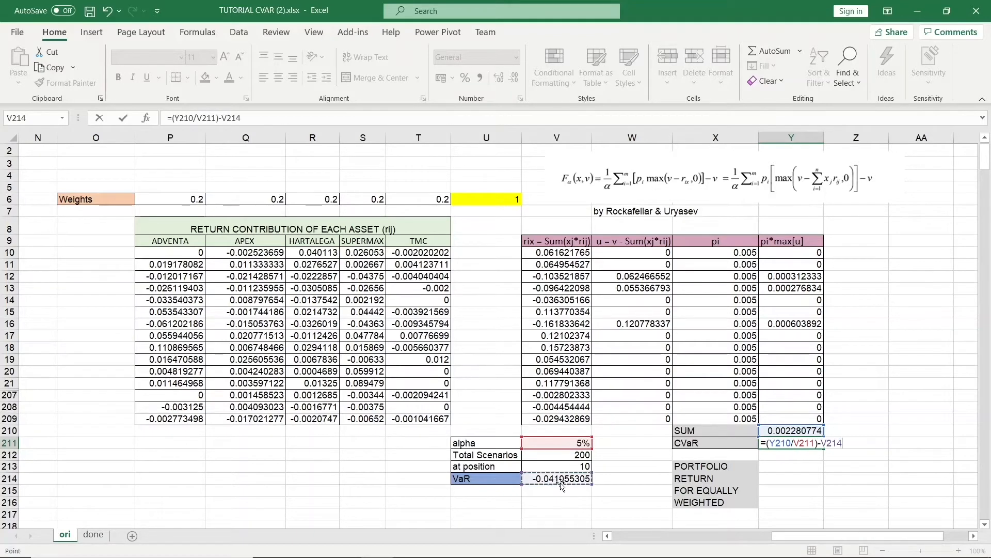
{"action": "key", "text": "Return"}
{"action": "left_click", "coordinate": [808, 441]}
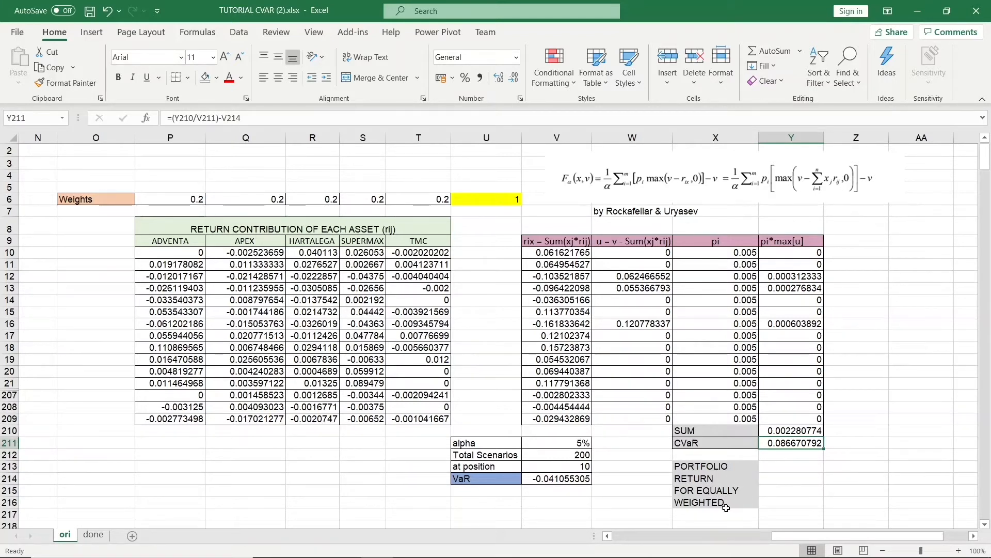
Compute the equally weighted portfolio return as =MMULT(P6:T6,TRANSPOSE(I213:M213)) using the weights and expected returns.
{"action": "left_click", "coordinate": [815, 467]}
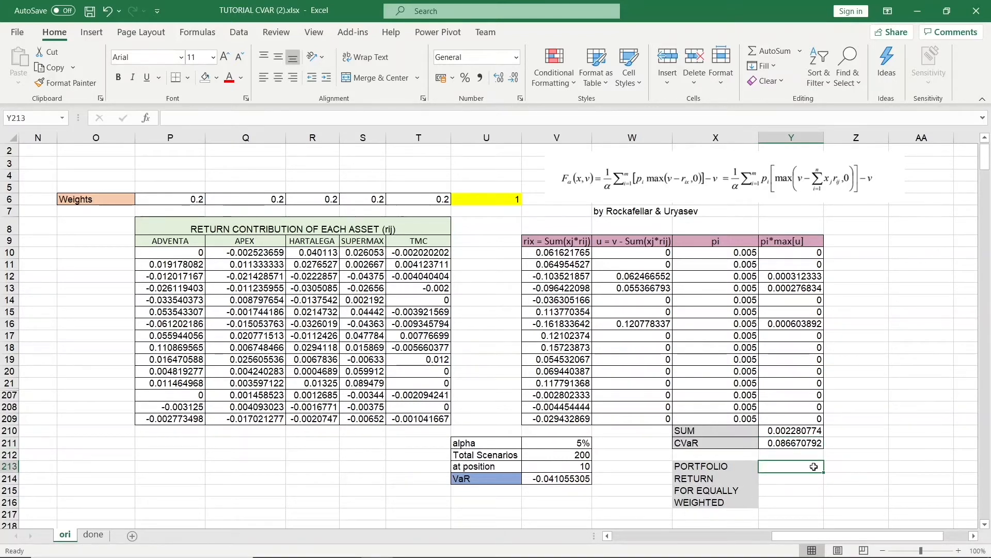
{"action": "type", "text": "=MMULT"}
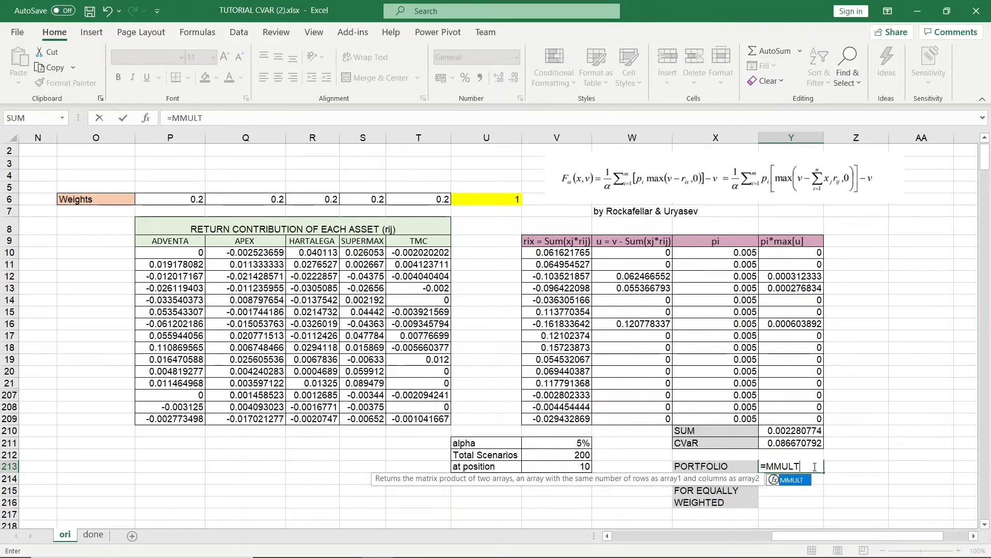
{"action": "type", "text": "("}
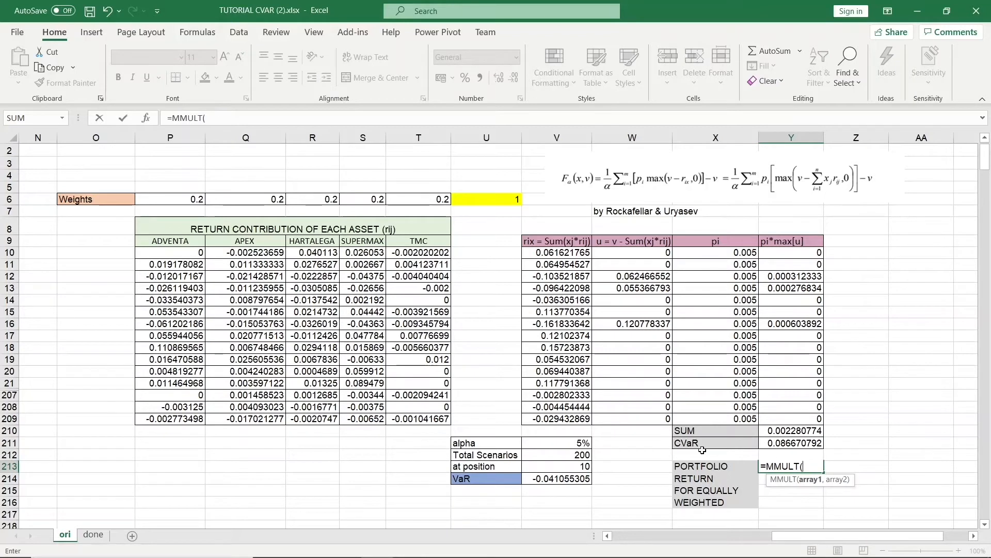
{"action": "left_click_drag", "start_coordinate": [183, 198], "coordinate": [427, 205]}
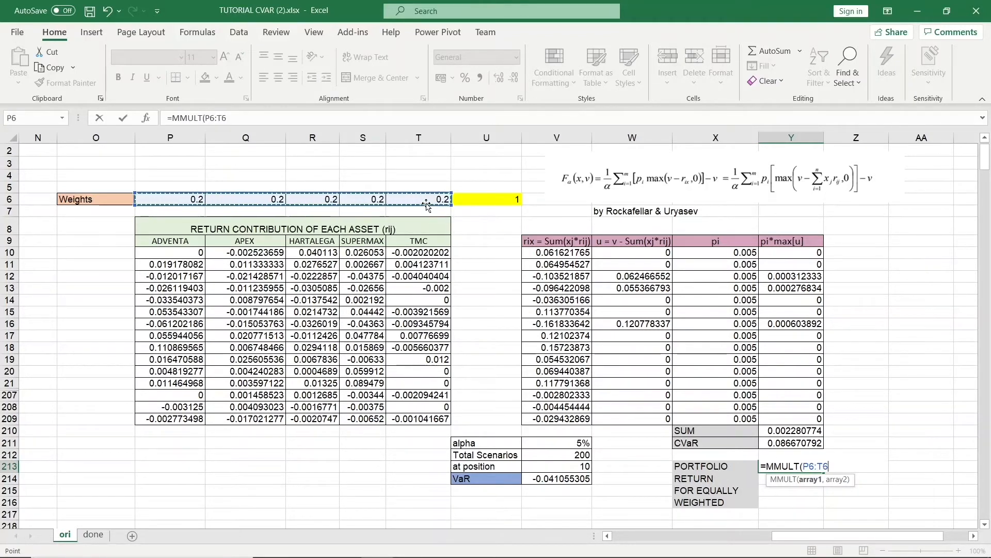
{"action": "type", "text": ",TRANSPOSE"}
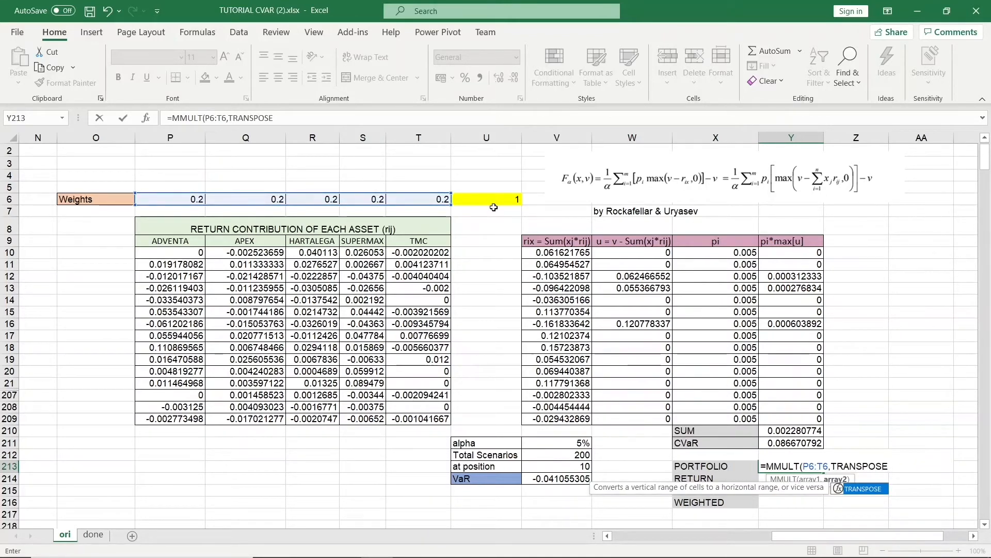
{"action": "type", "text": "("}
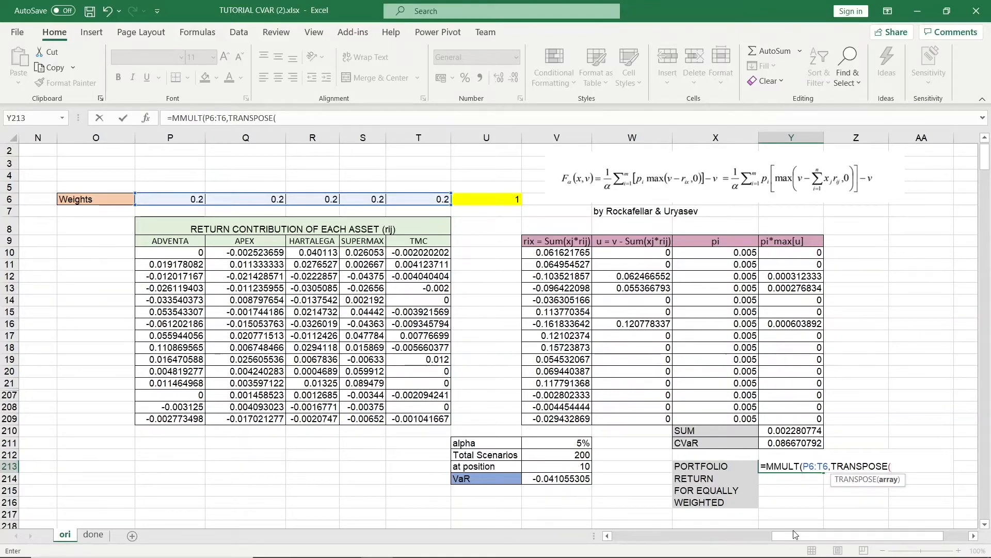
{"action": "left_click_drag", "start_coordinate": [795, 535], "coordinate": [609, 527]}
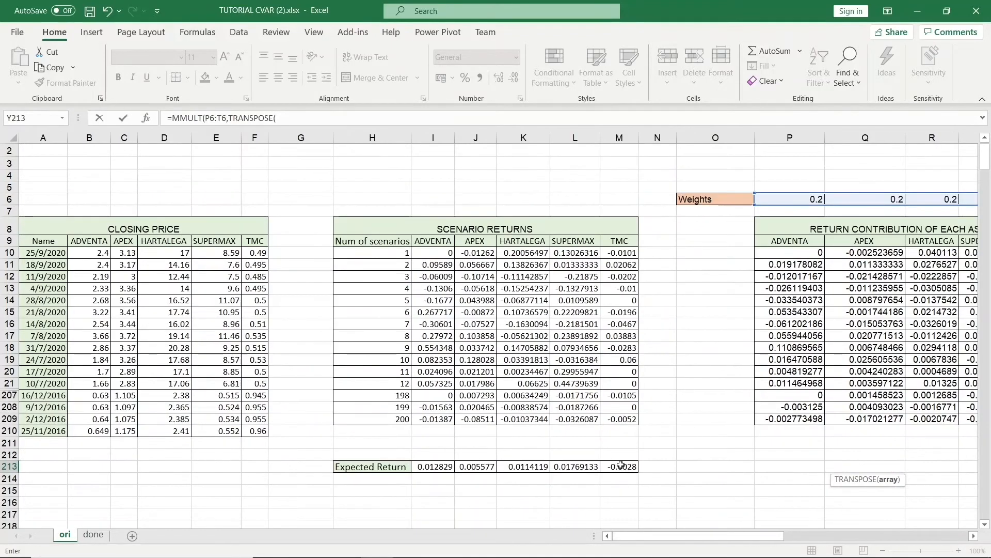
{"action": "left_click_drag", "start_coordinate": [621, 465], "coordinate": [436, 466]}
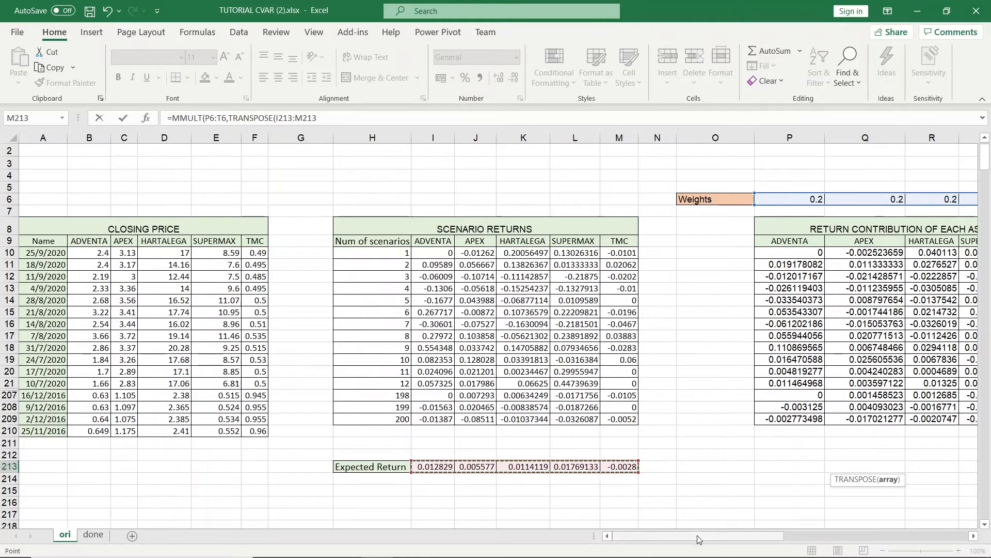
{"action": "left_click_drag", "start_coordinate": [699, 540], "coordinate": [850, 528]}
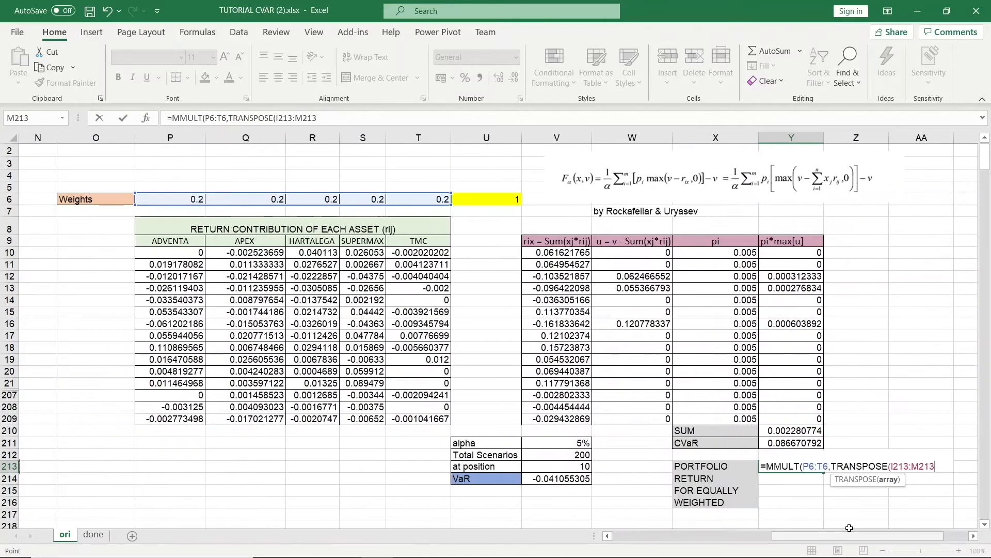
{"action": "type", "text": ")"}
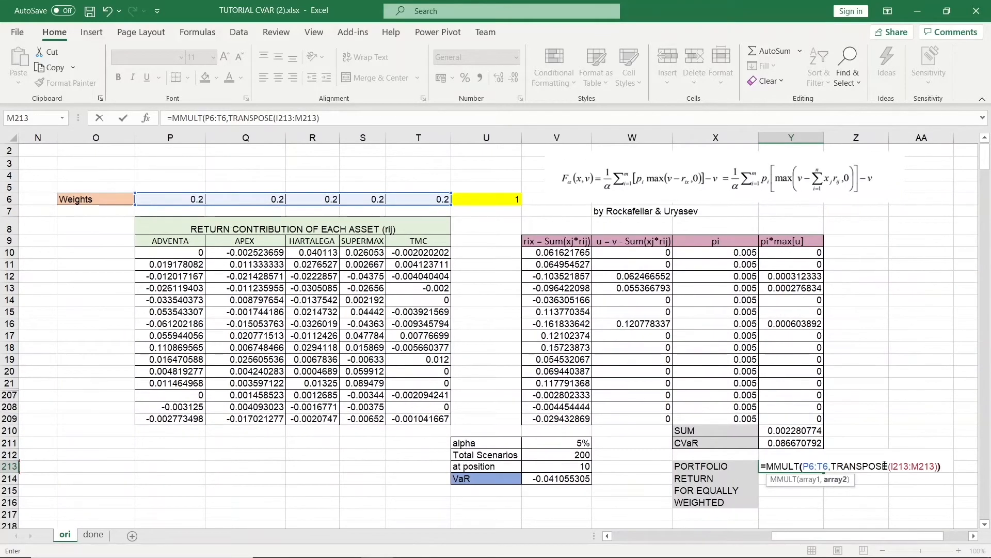
{"action": "type", "text": ")"}
{"action": "key", "text": "Return"}
{"action": "left_click", "coordinate": [784, 467]}
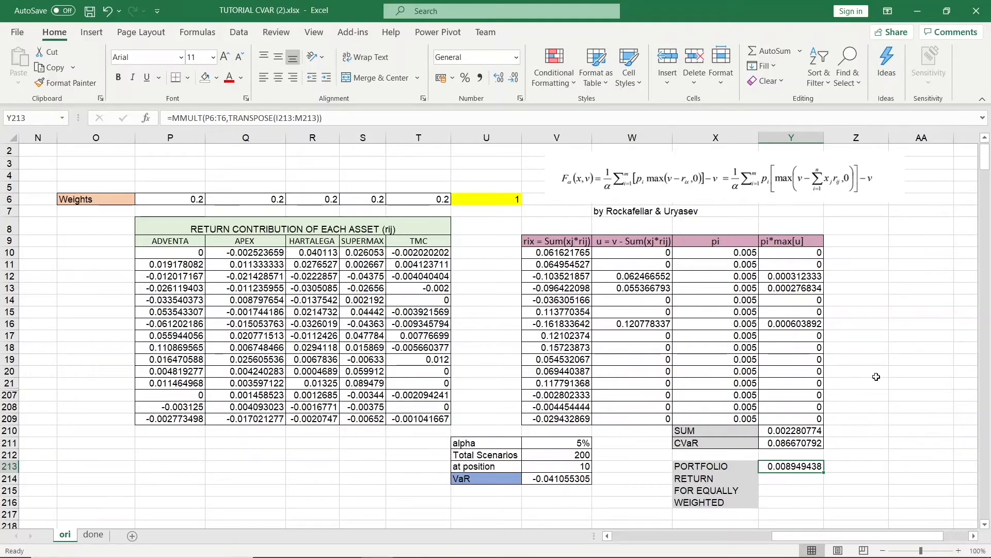
Add a TARGET RETURN label below the portfolio return and enter 0.01 beside it.
{"action": "left_click_drag", "start_coordinate": [985, 168], "coordinate": [987, 177]}
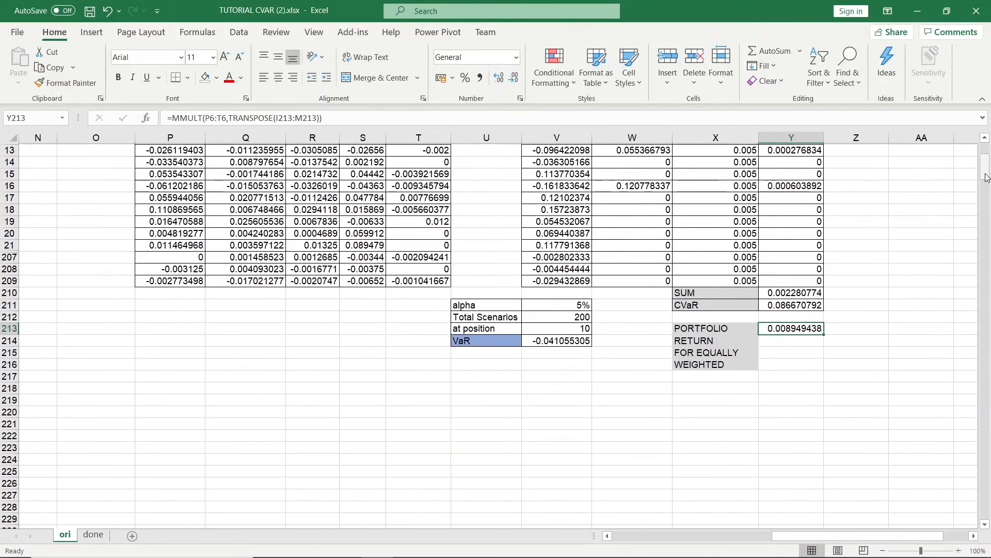
{"action": "left_click", "coordinate": [708, 390]}
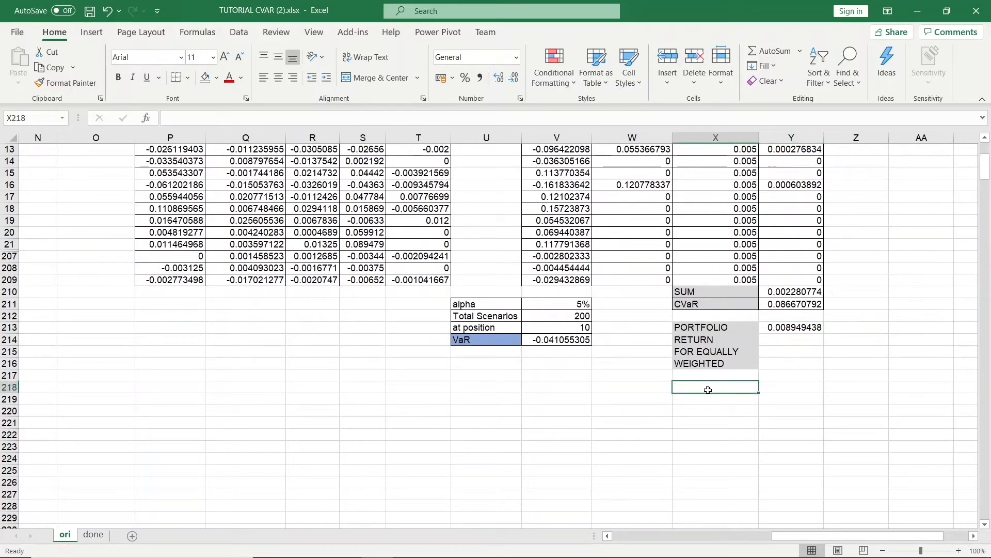
{"action": "type", "text": "TARGET R"}
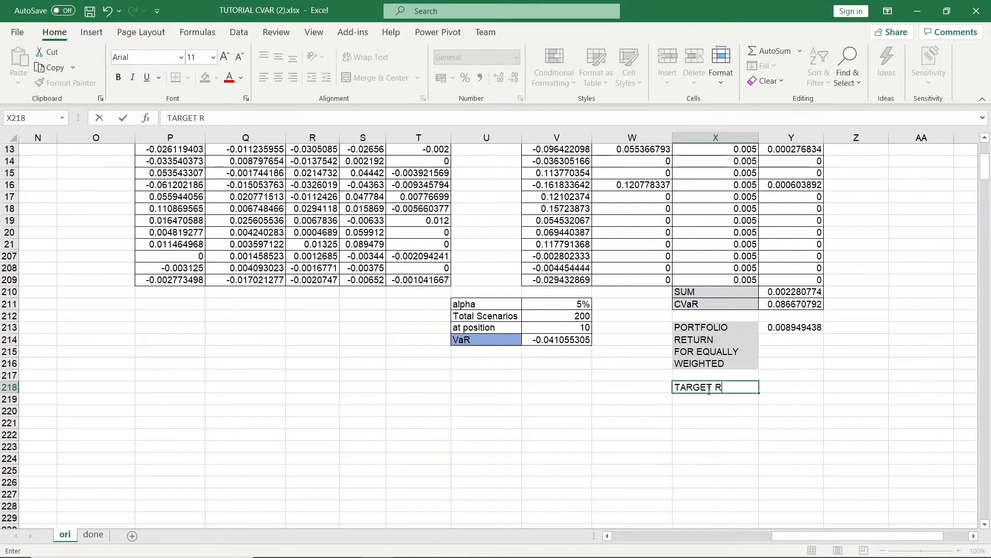
{"action": "type", "text": "ETURN"}
{"action": "key", "text": "Tab"}
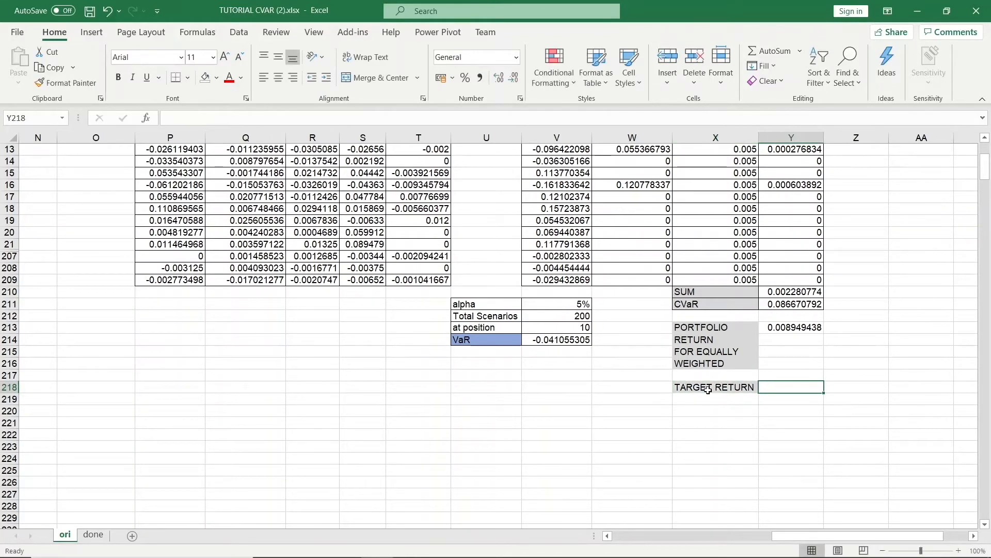
{"action": "type", "text": "0.01"}
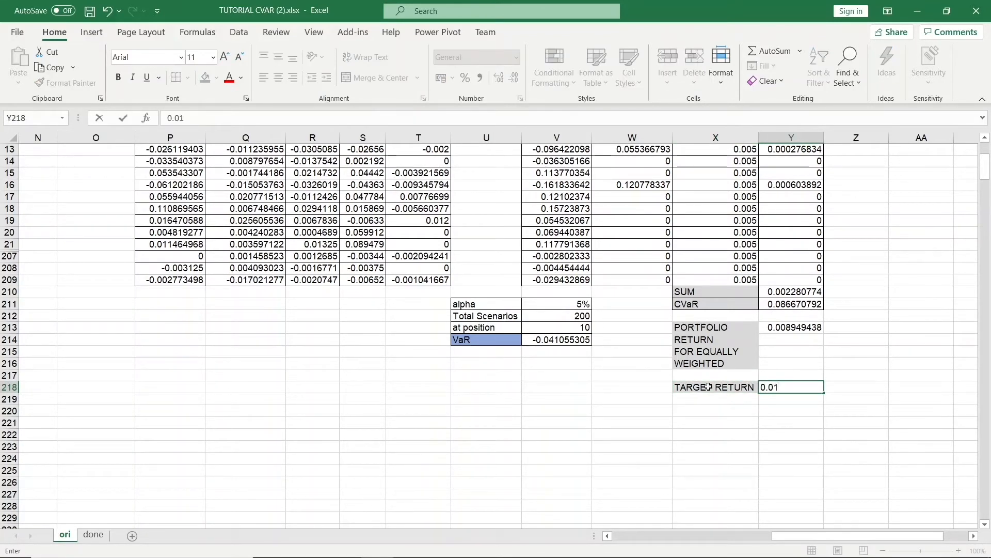
Open Solver and set it to minimise the CVaR in Y211 by changing the weight cells P6:T6.
{"action": "left_click", "coordinate": [842, 380]}
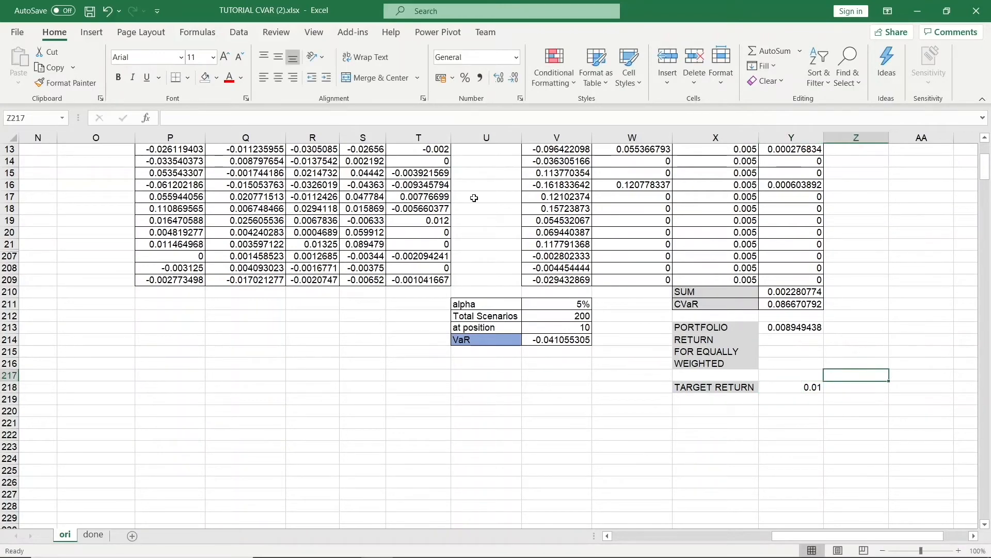
{"action": "left_click", "coordinate": [239, 32]}
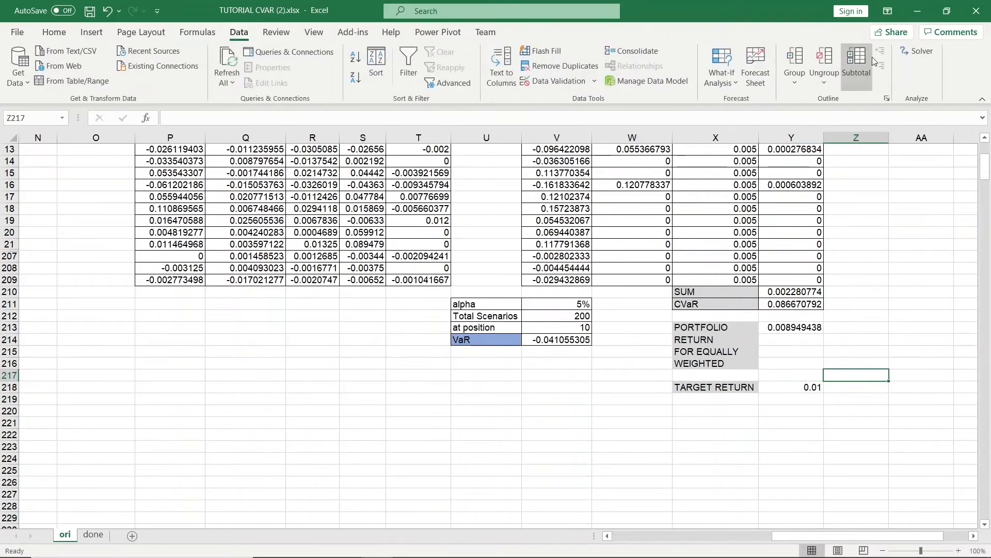
{"action": "left_click", "coordinate": [919, 51]}
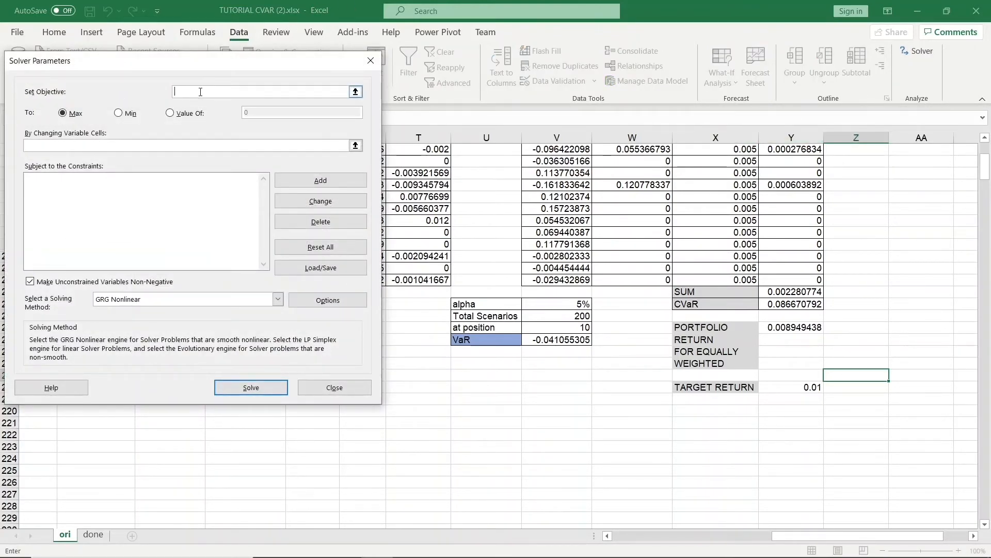
{"action": "left_click", "coordinate": [356, 92]}
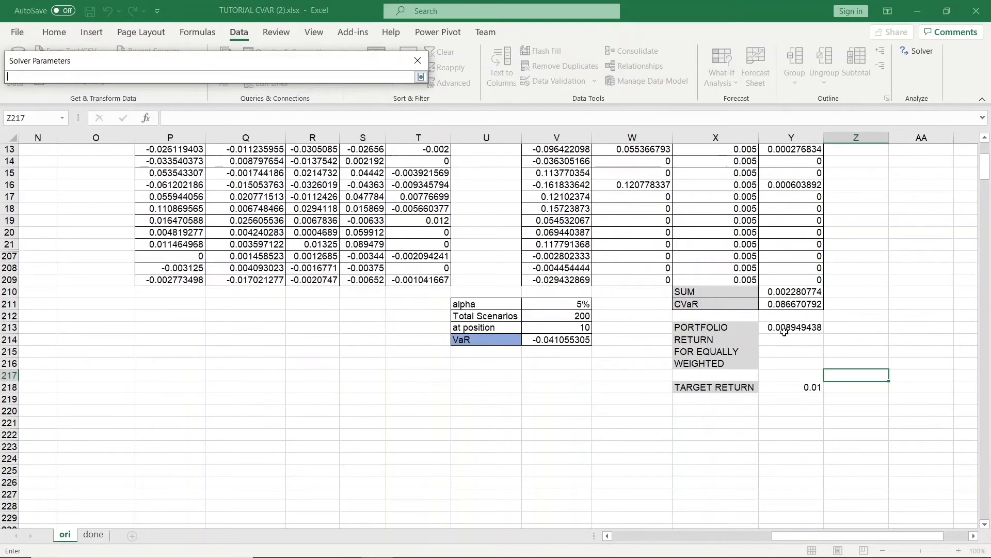
{"action": "left_click", "coordinate": [793, 305]}
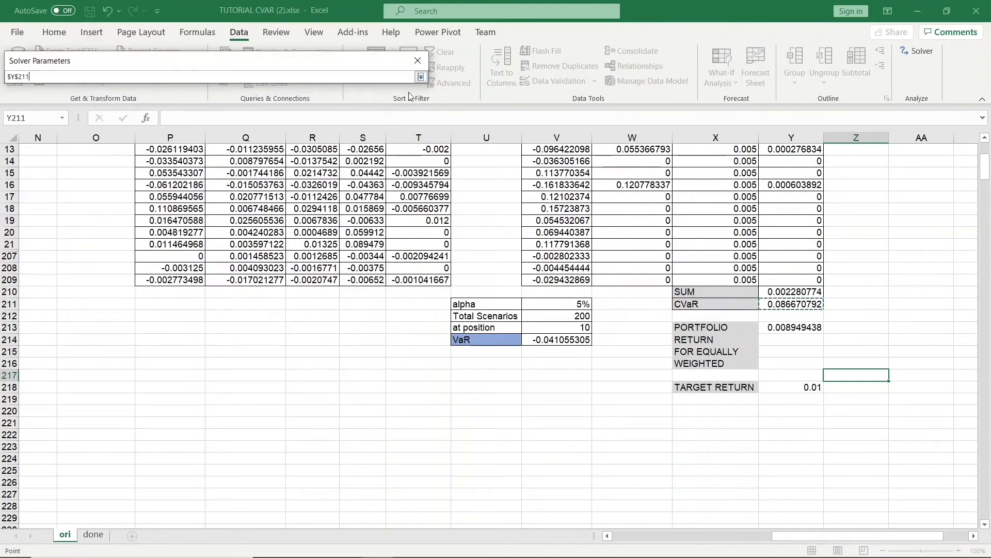
{"action": "left_click", "coordinate": [421, 76]}
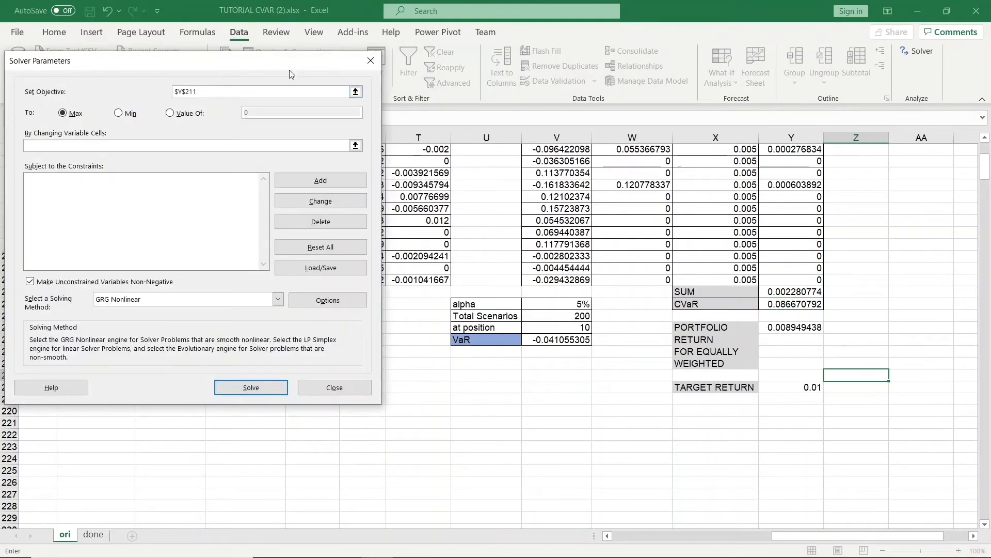
{"action": "left_click", "coordinate": [120, 113]}
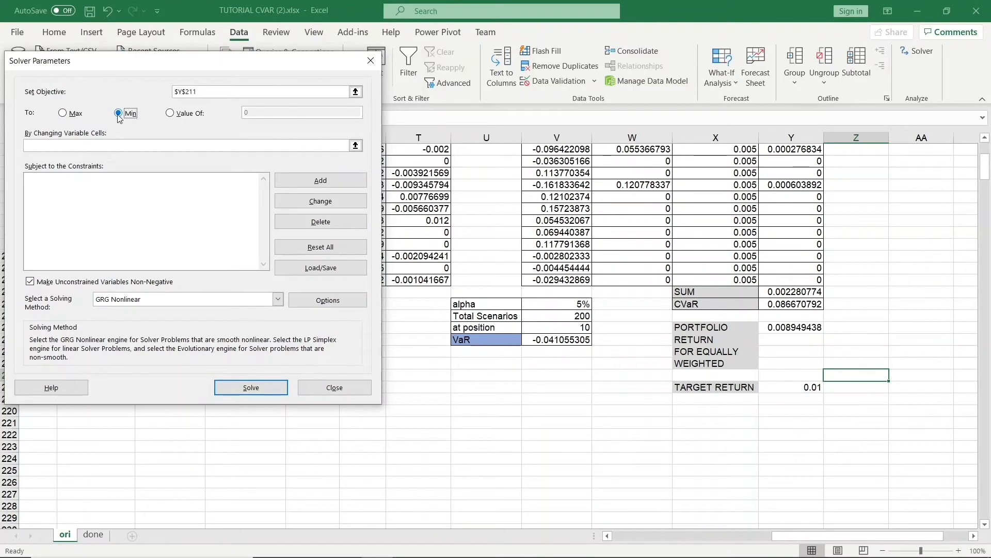
{"action": "left_click", "coordinate": [355, 146]}
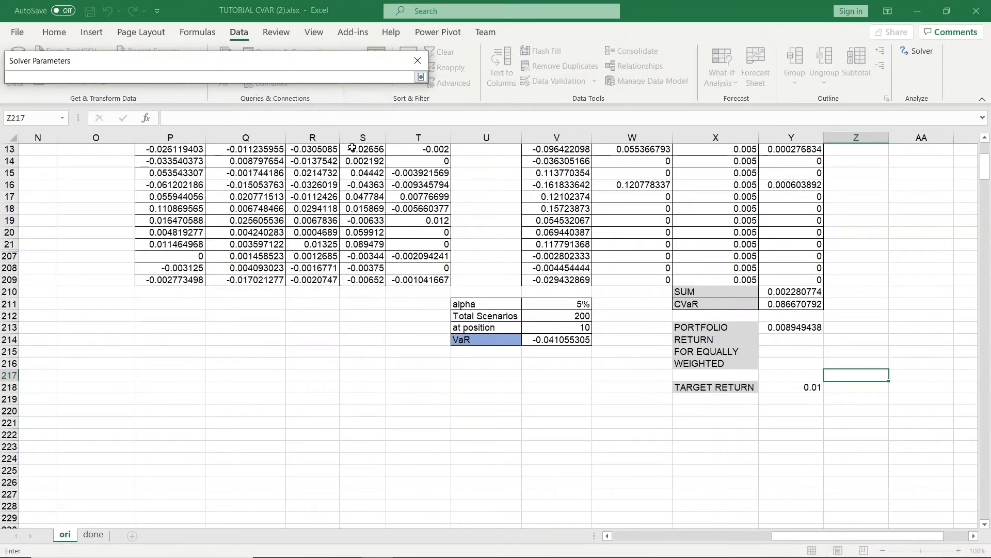
{"action": "scroll", "coordinate": [445, 232], "scroll_direction": "up", "scroll_amount": 4}
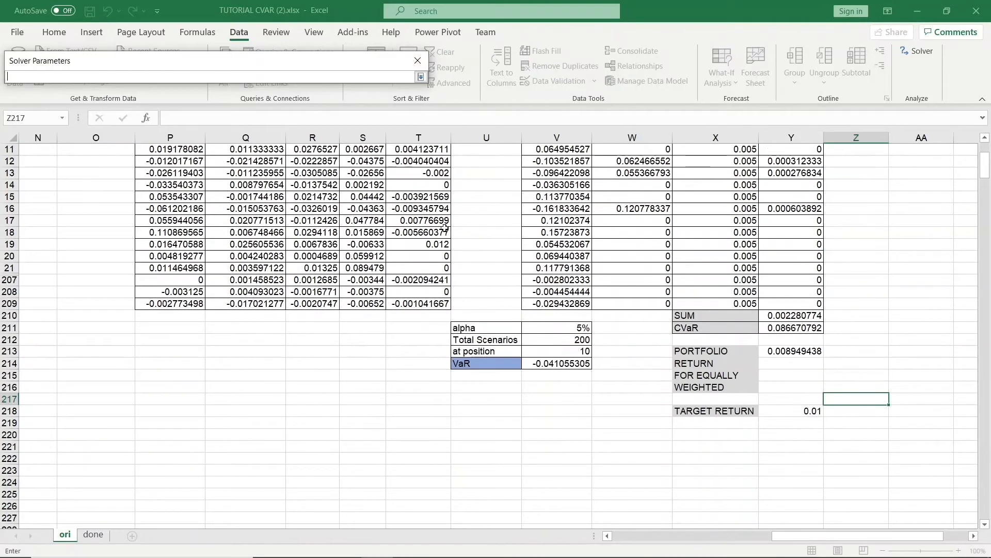
{"action": "left_click_drag", "start_coordinate": [192, 198], "coordinate": [441, 201]}
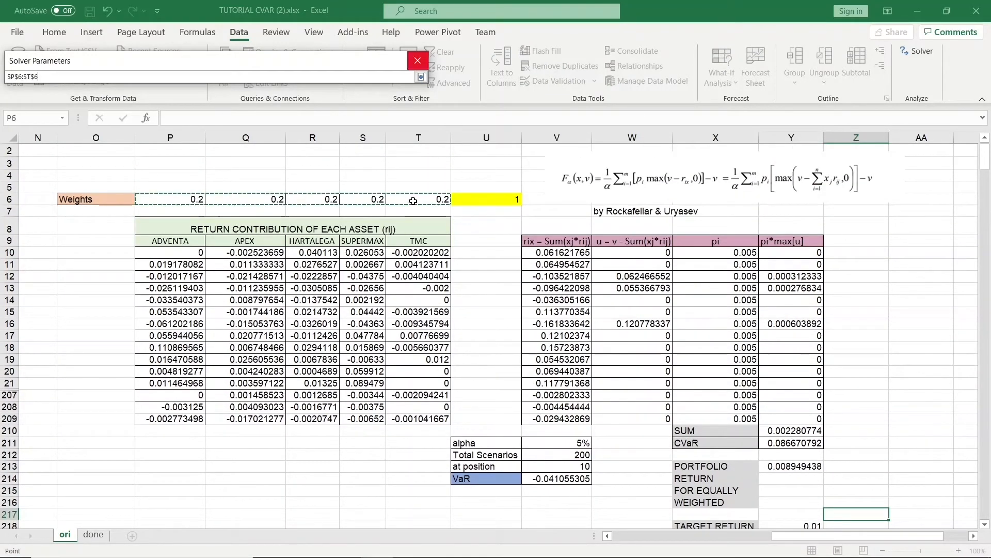
{"action": "left_click", "coordinate": [420, 77]}
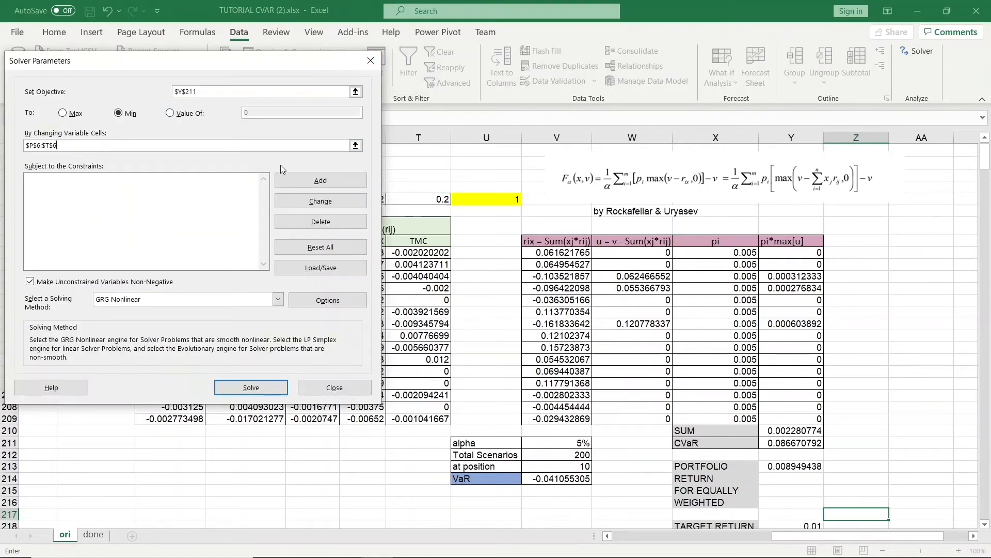
Add a Solver constraint requiring the weights total in U6 to equal 1.
{"action": "left_click", "coordinate": [319, 181]}
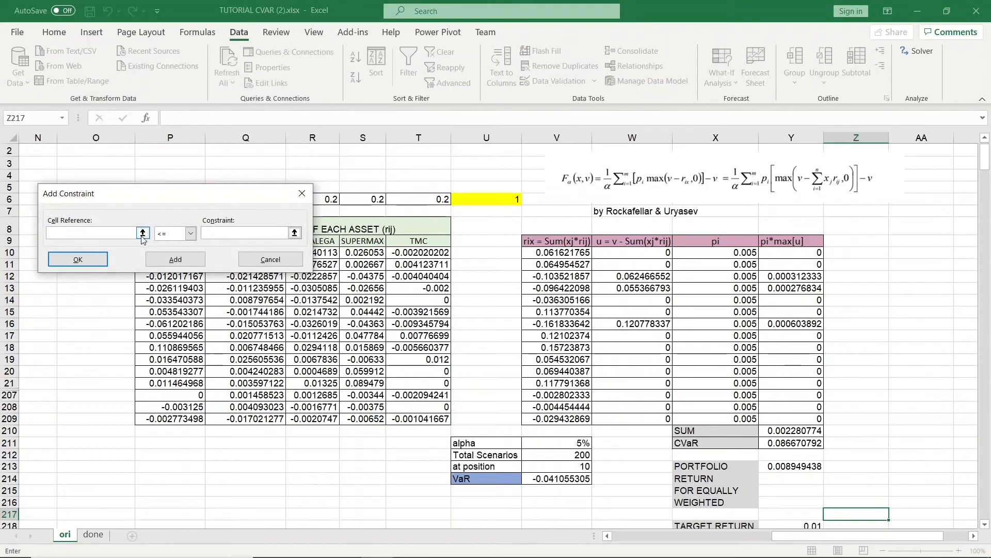
{"action": "left_click", "coordinate": [143, 232]}
{"action": "left_click", "coordinate": [462, 202]}
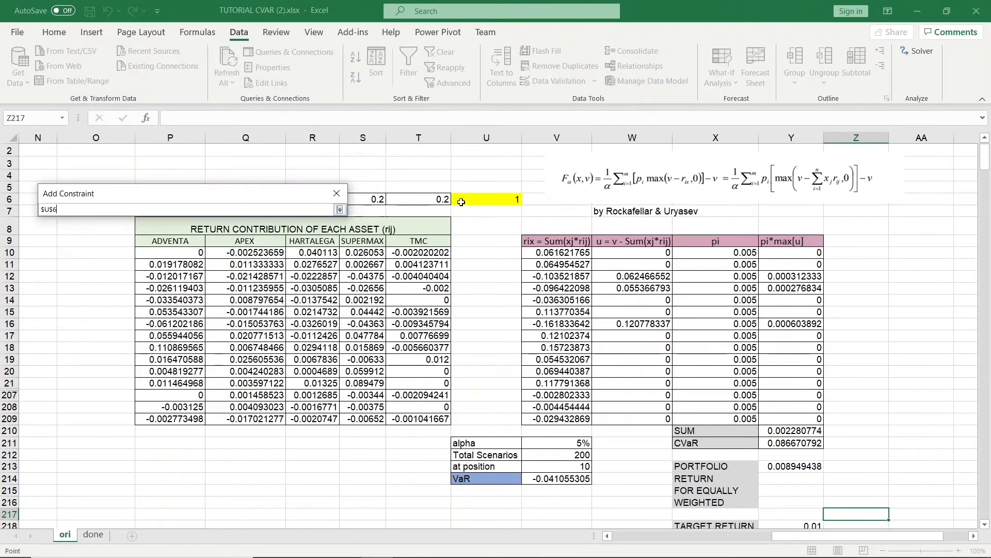
{"action": "left_click", "coordinate": [340, 210]}
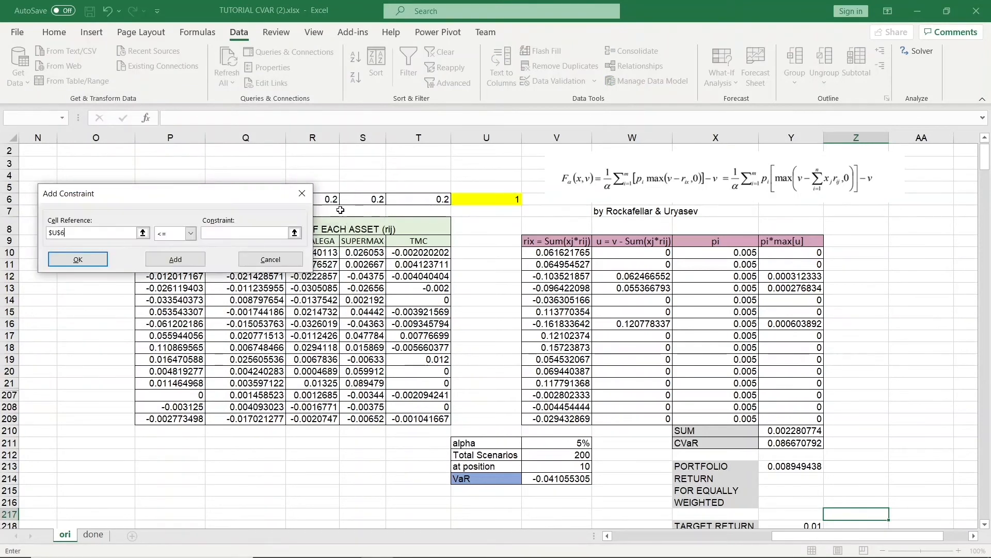
{"action": "left_click", "coordinate": [190, 234]}
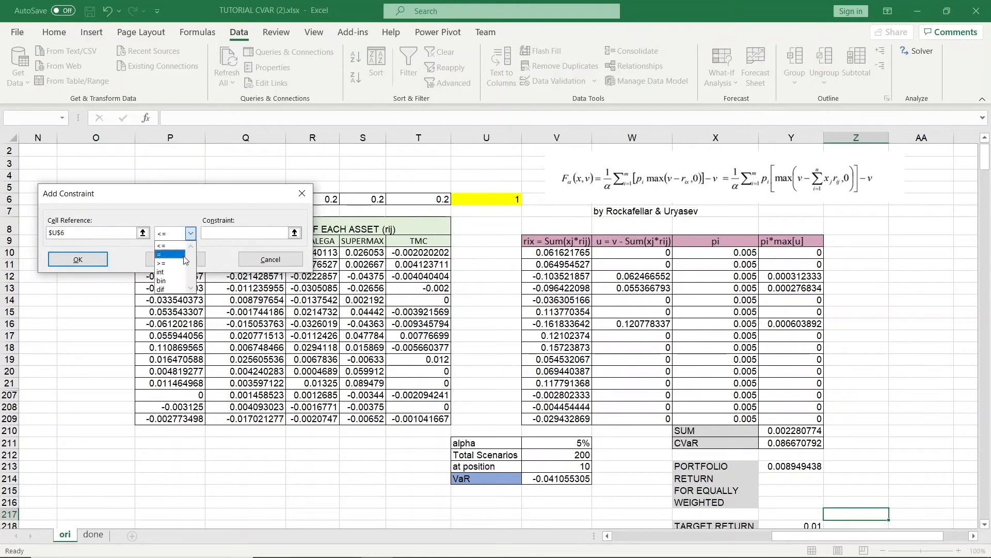
{"action": "left_click", "coordinate": [178, 255]}
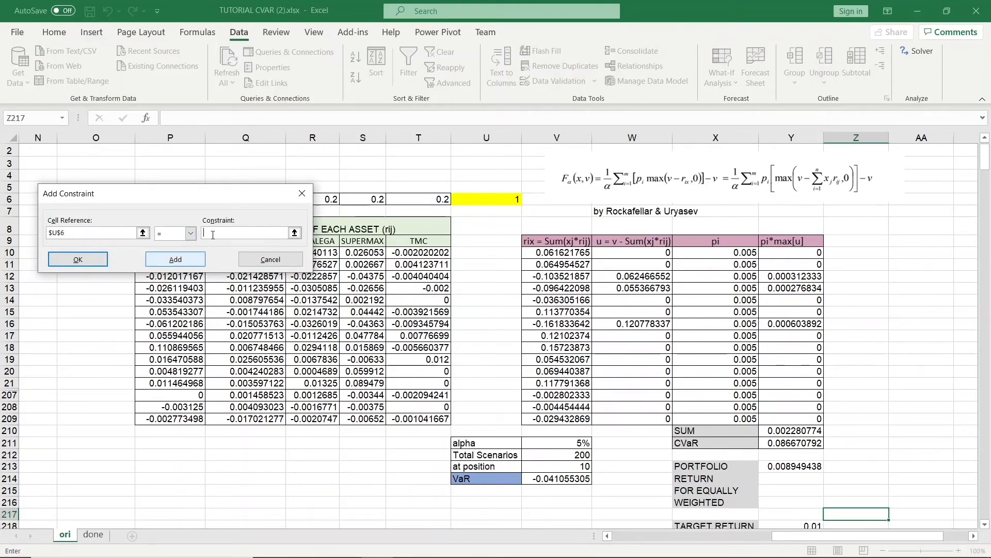
{"action": "left_click", "coordinate": [238, 230]}
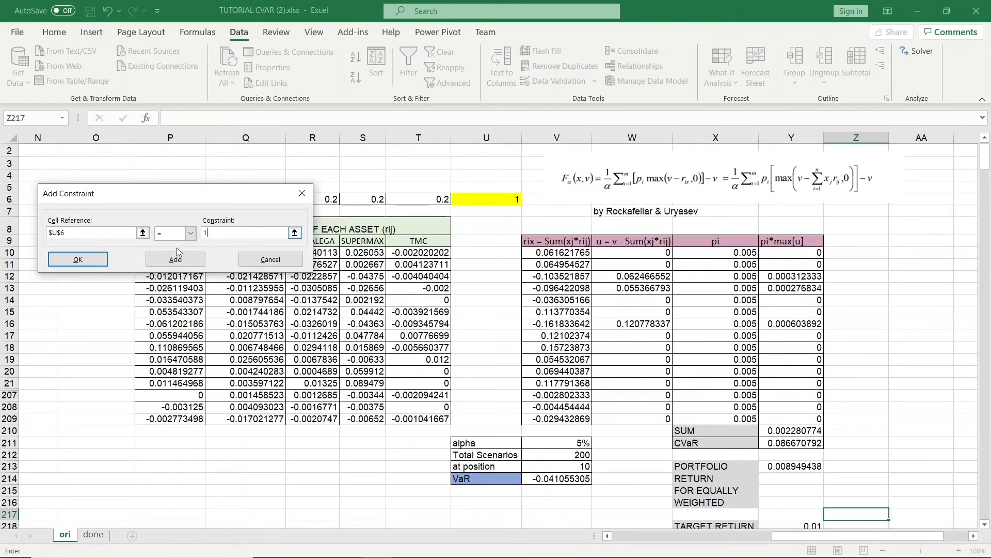
{"action": "left_click", "coordinate": [70, 262]}
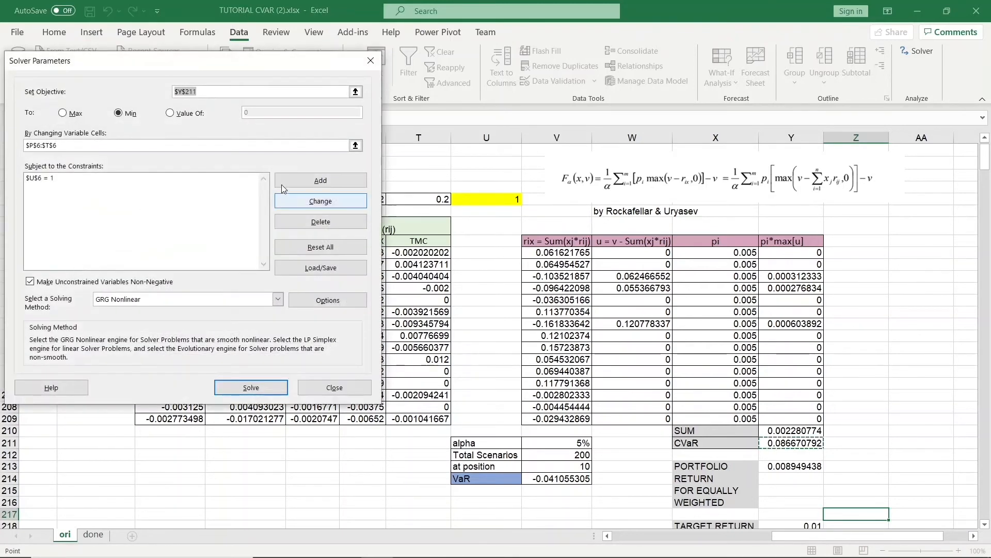
Add a constraint requiring the portfolio return in Y213 to be at least the target return in Y218.
{"action": "left_click", "coordinate": [290, 179]}
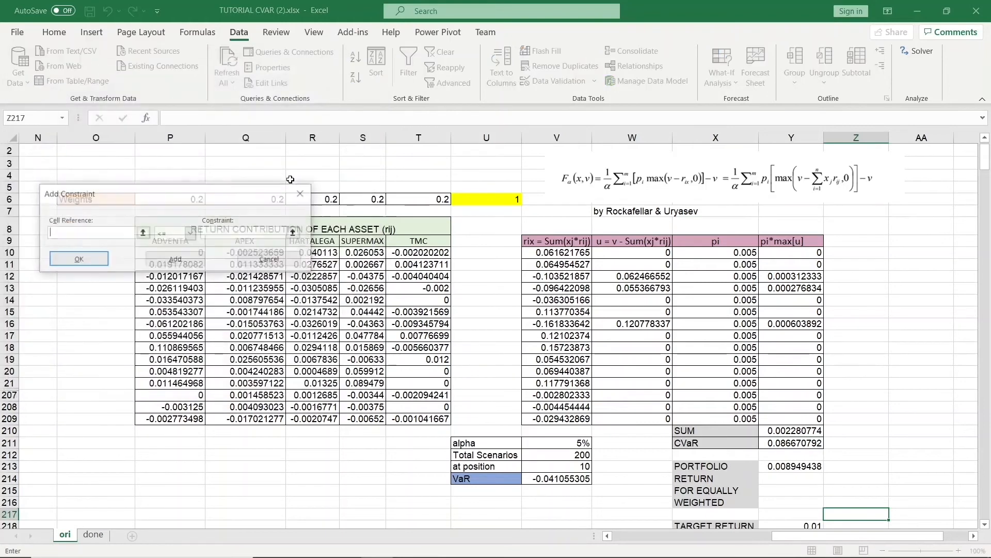
{"action": "left_click", "coordinate": [142, 233]}
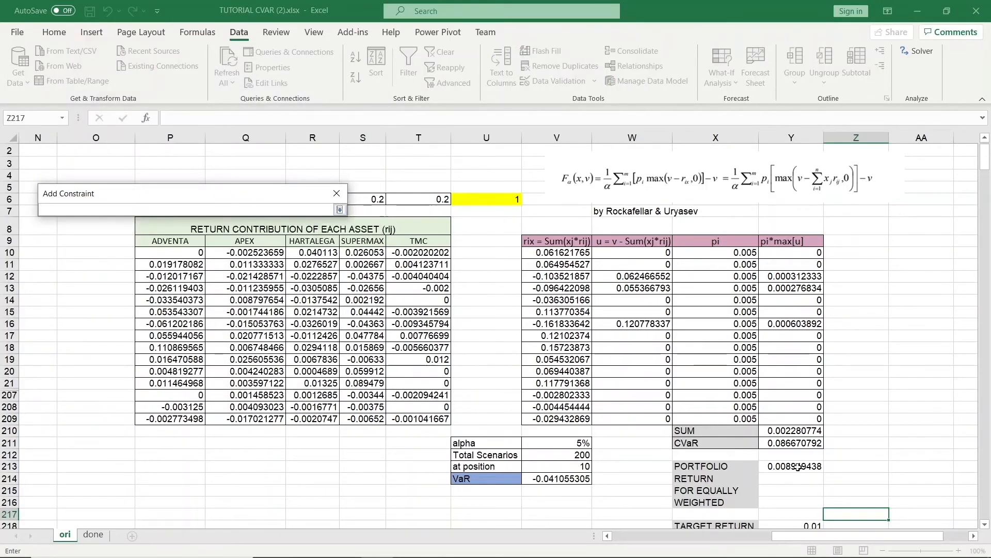
{"action": "left_click", "coordinate": [798, 466]}
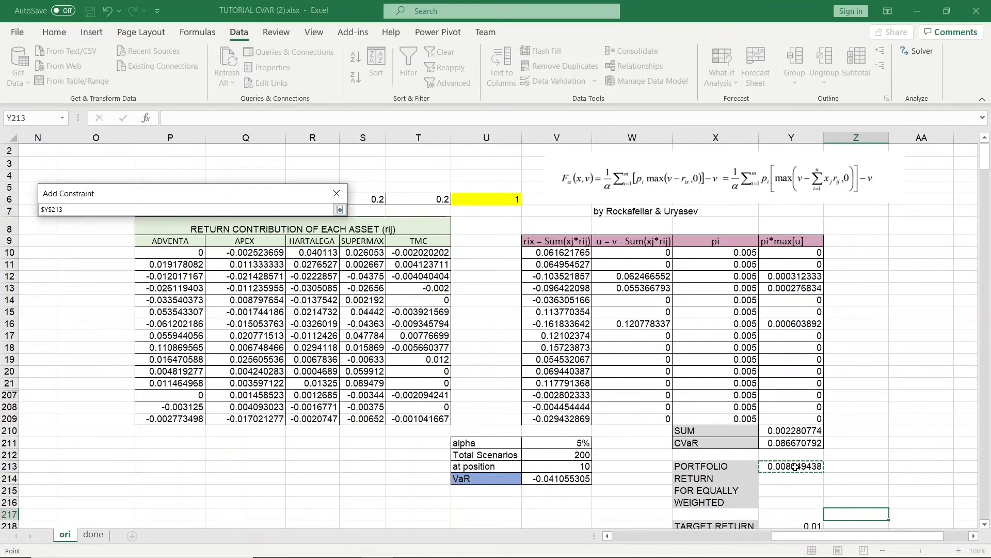
{"action": "left_click", "coordinate": [340, 209]}
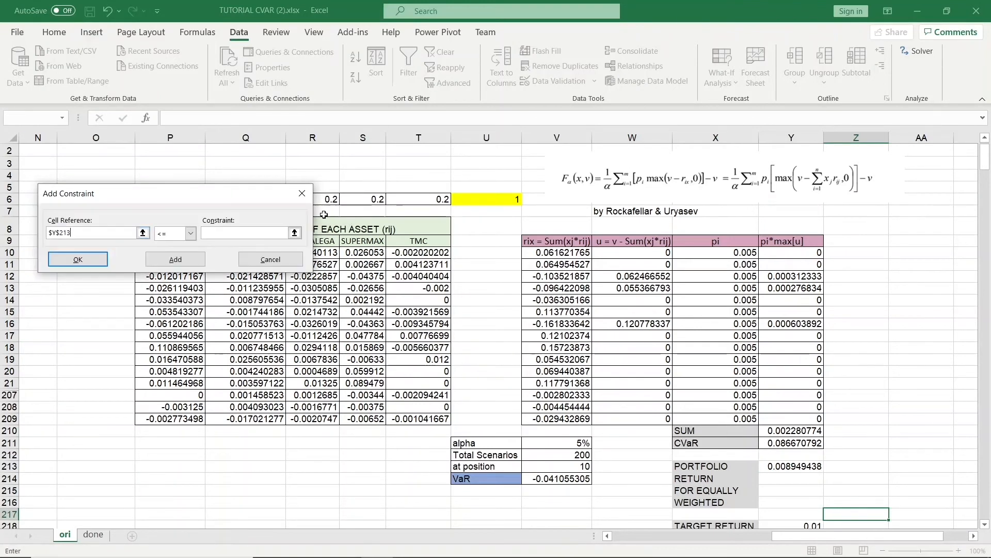
{"action": "left_click", "coordinate": [189, 234]}
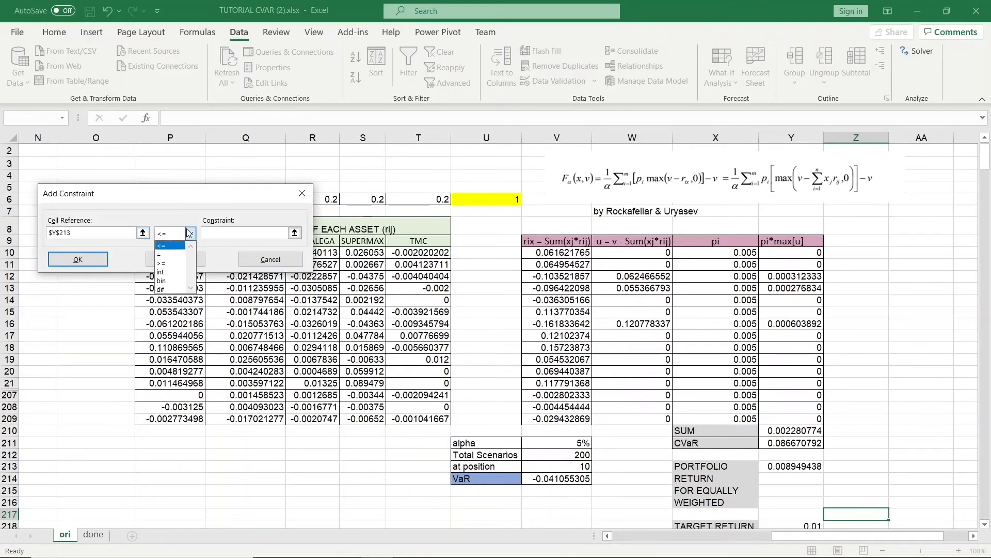
{"action": "left_click", "coordinate": [166, 263]}
{"action": "left_click", "coordinate": [295, 233]}
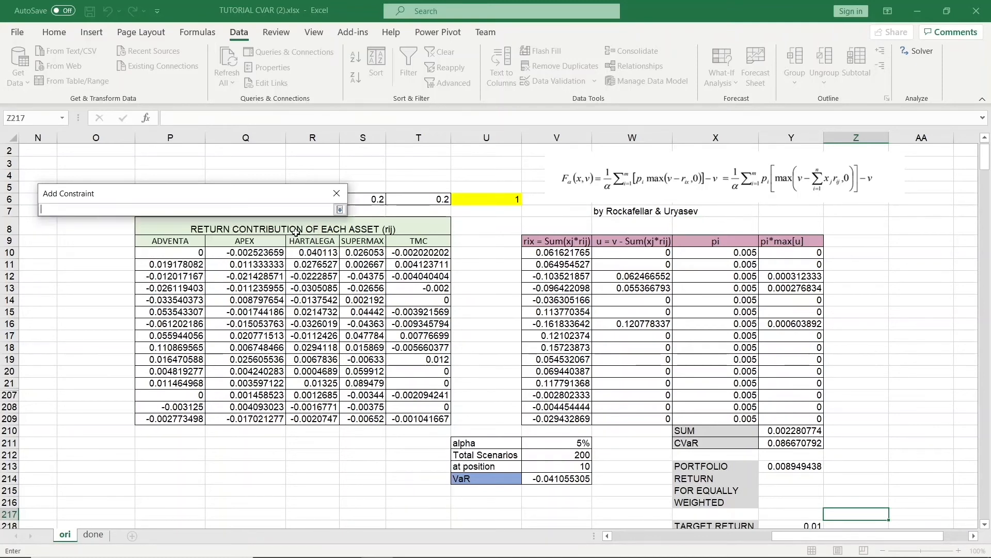
{"action": "scroll", "coordinate": [790, 428], "scroll_direction": "down", "scroll_amount": 1}
{"action": "left_click", "coordinate": [811, 501]}
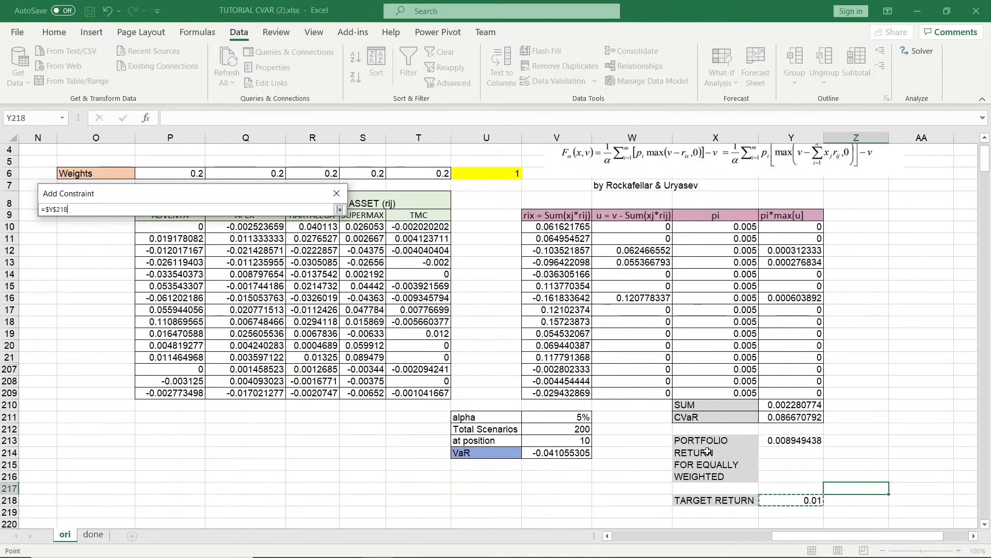
{"action": "left_click", "coordinate": [339, 209]}
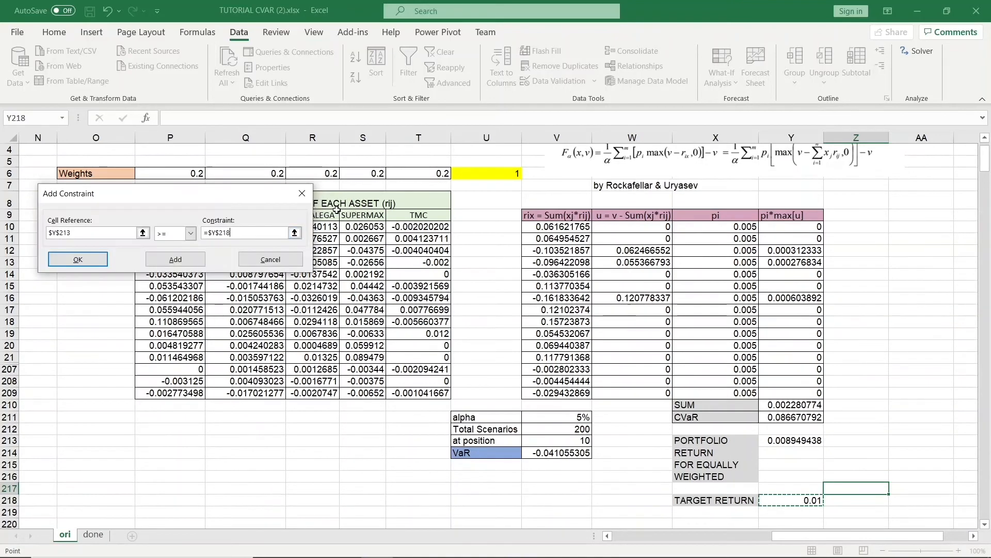
{"action": "left_click", "coordinate": [96, 258]}
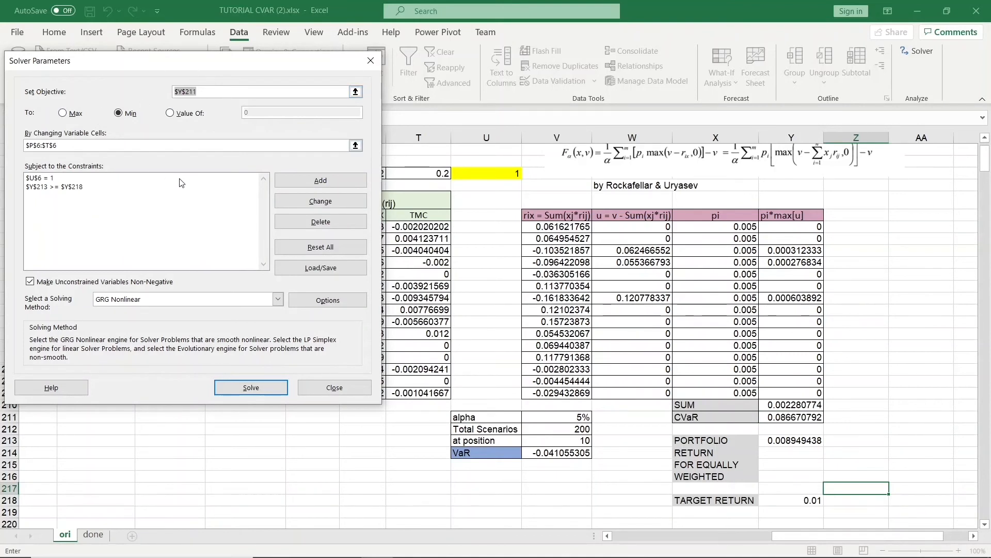
Solve the model twice, keeping the Solver solution, and check the CVaR and VaR formula cells.
{"action": "left_click", "coordinate": [258, 387]}
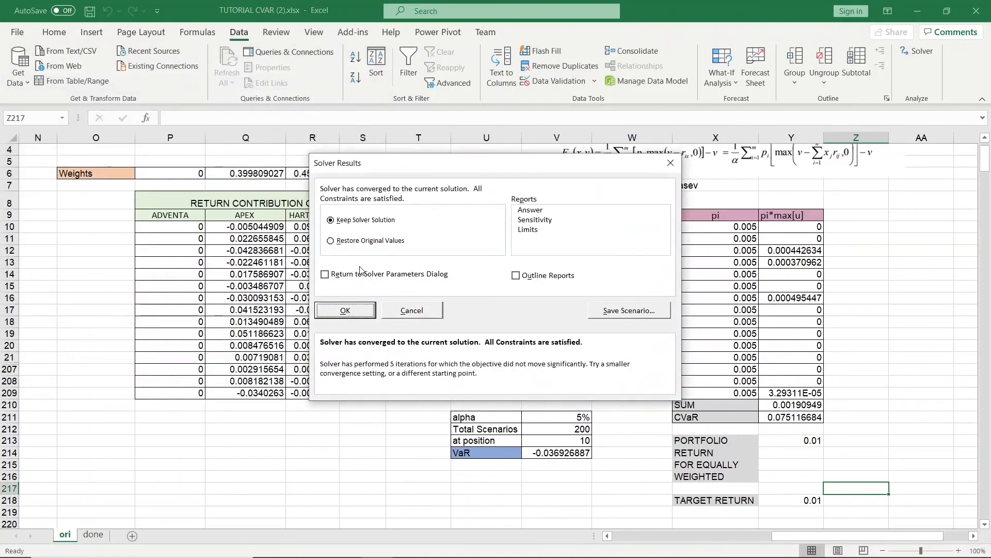
{"action": "left_click", "coordinate": [326, 274]}
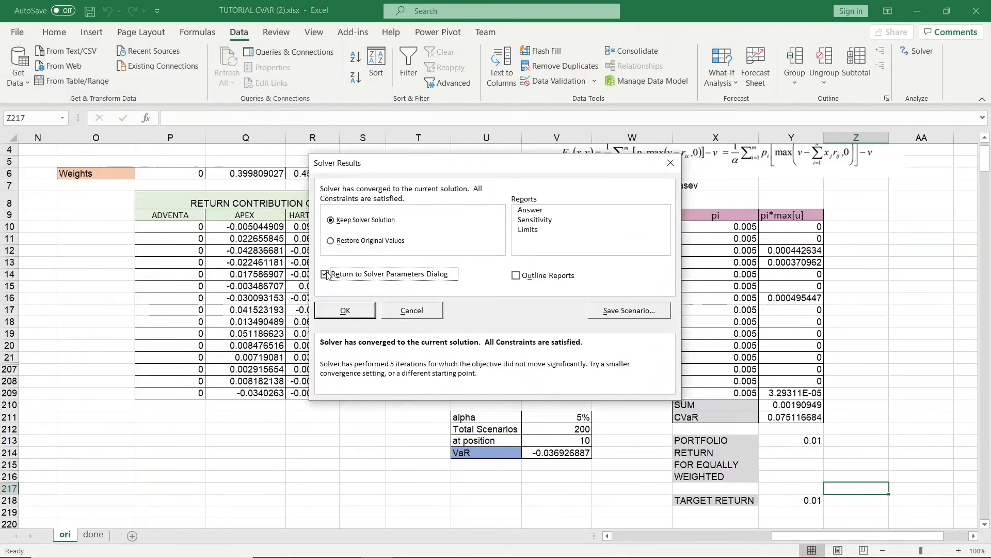
{"action": "left_click", "coordinate": [345, 312]}
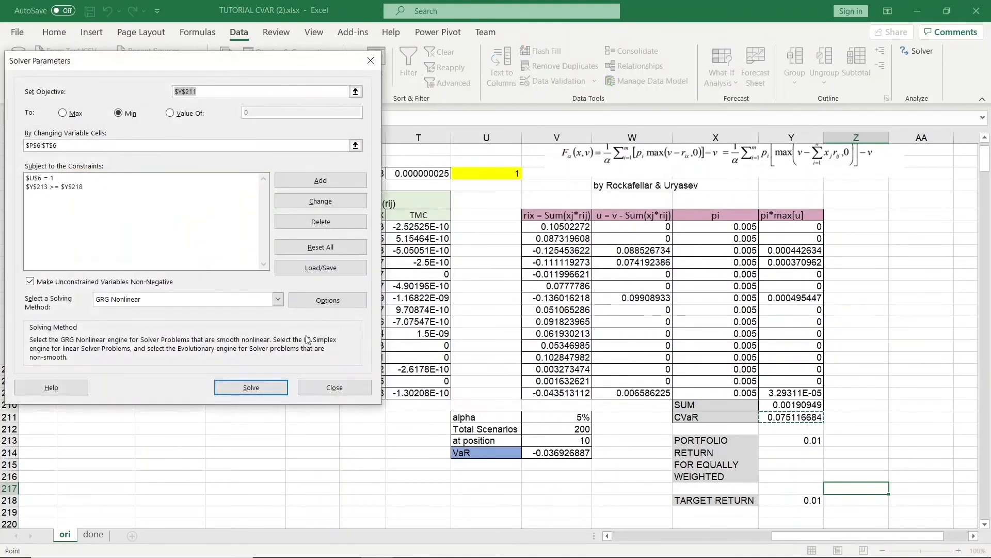
{"action": "left_click", "coordinate": [263, 387]}
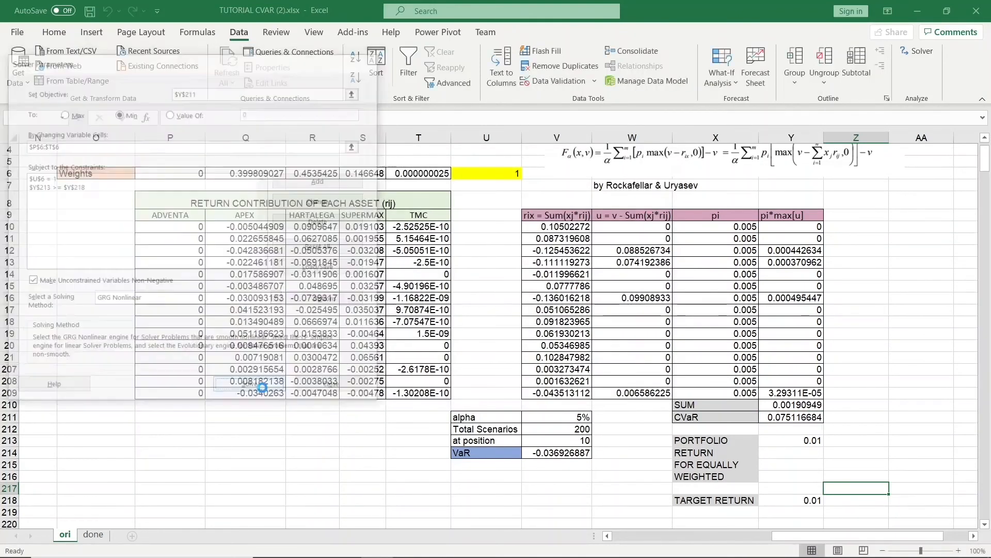
{"action": "left_click", "coordinate": [323, 278]}
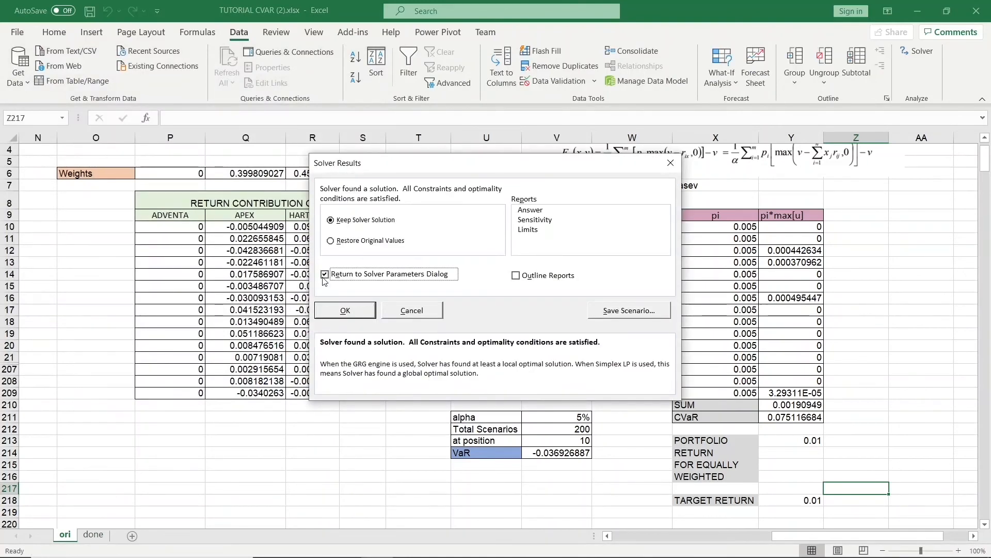
{"action": "left_click", "coordinate": [325, 278]}
{"action": "left_click", "coordinate": [332, 312]}
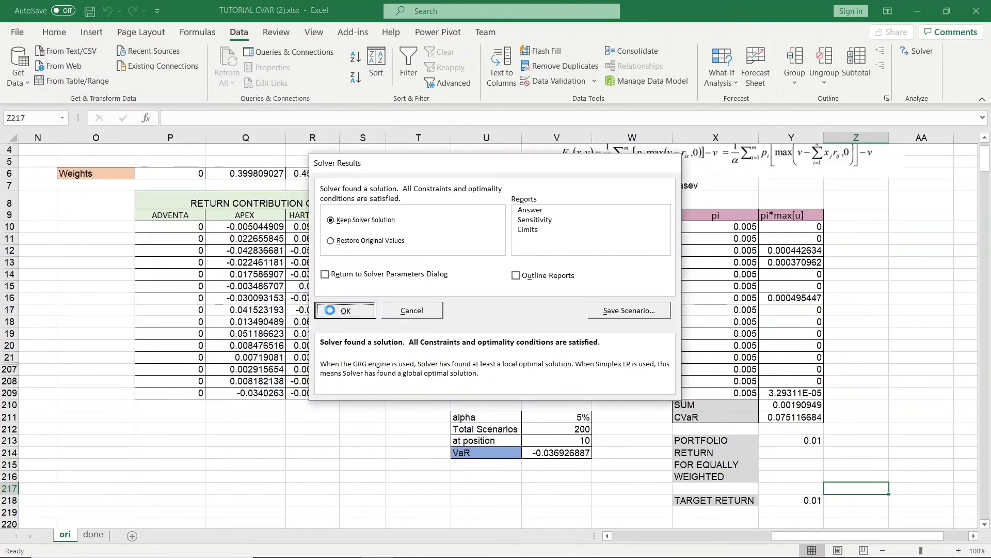
{"action": "left_click", "coordinate": [798, 420]}
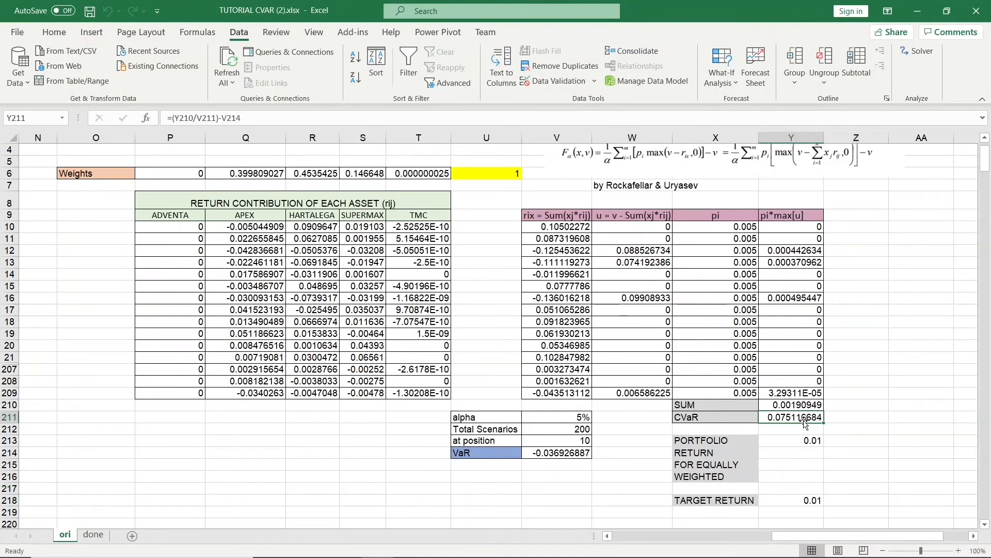
{"action": "left_click", "coordinate": [572, 453]}
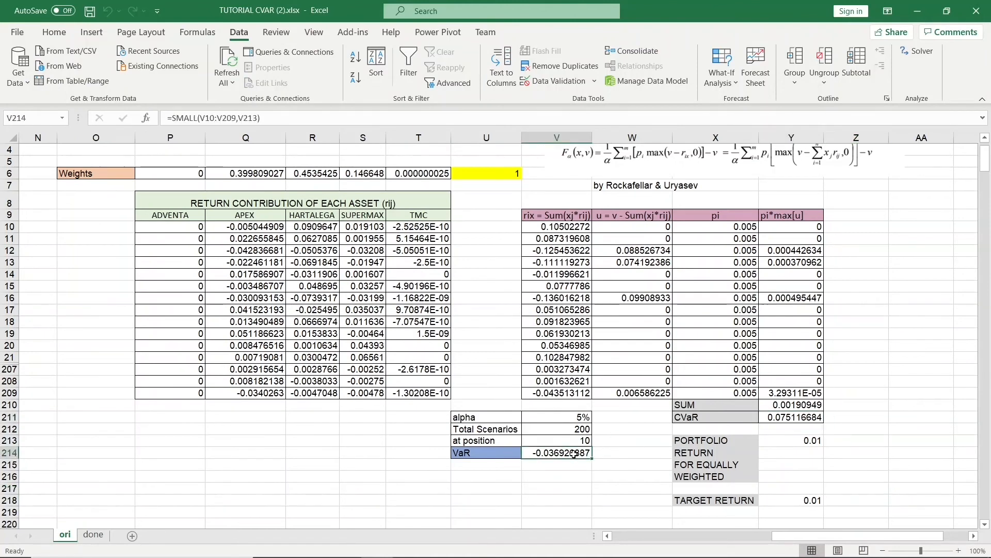
Copy the scenario portfolio returns in V10:V209 and paste them as values starting at cell R213.
{"action": "left_click_drag", "start_coordinate": [205, 179], "coordinate": [416, 173]}
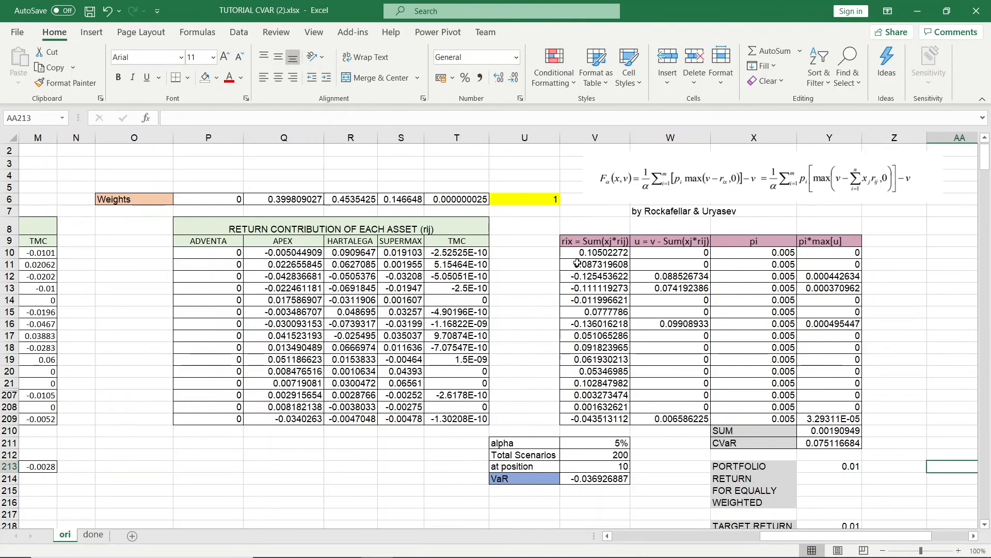
{"action": "left_click_drag", "start_coordinate": [579, 252], "coordinate": [605, 420]}
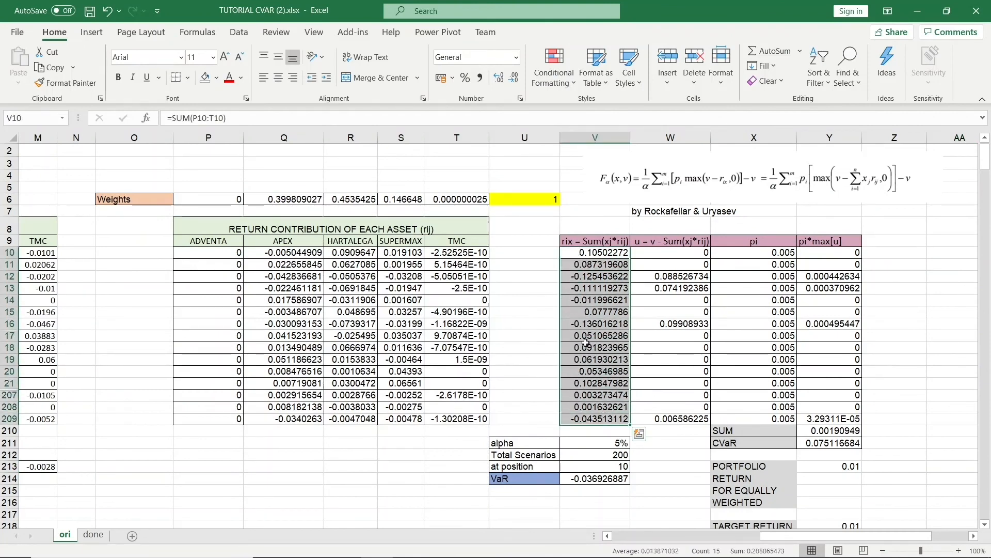
{"action": "right_click", "coordinate": [585, 342]}
{"action": "left_click", "coordinate": [618, 217]}
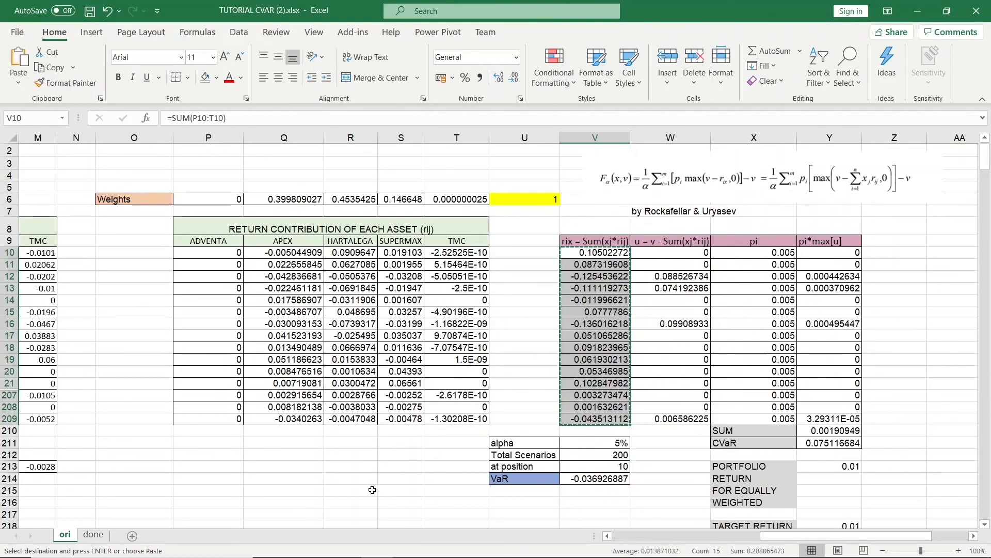
{"action": "left_click", "coordinate": [352, 469]}
{"action": "right_click", "coordinate": [351, 469]}
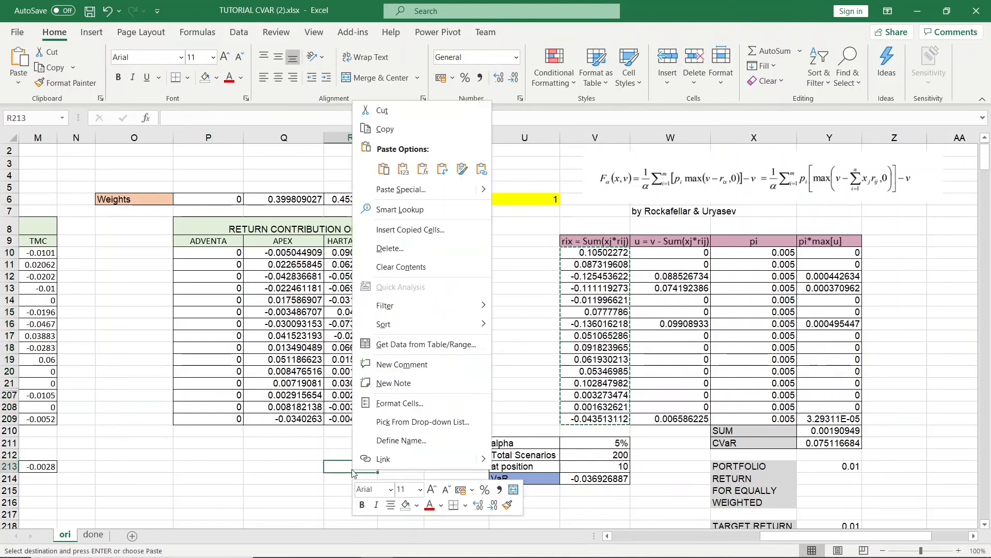
{"action": "left_click", "coordinate": [403, 168]}
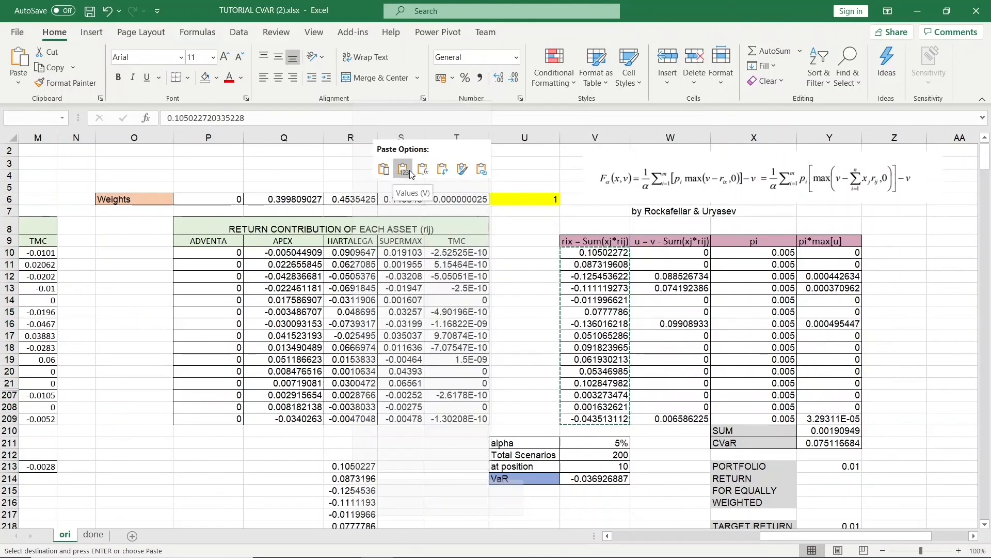
Sort the pasted portfolio returns from smallest to largest.
{"action": "scroll", "coordinate": [363, 474], "scroll_direction": "down", "scroll_amount": 3}
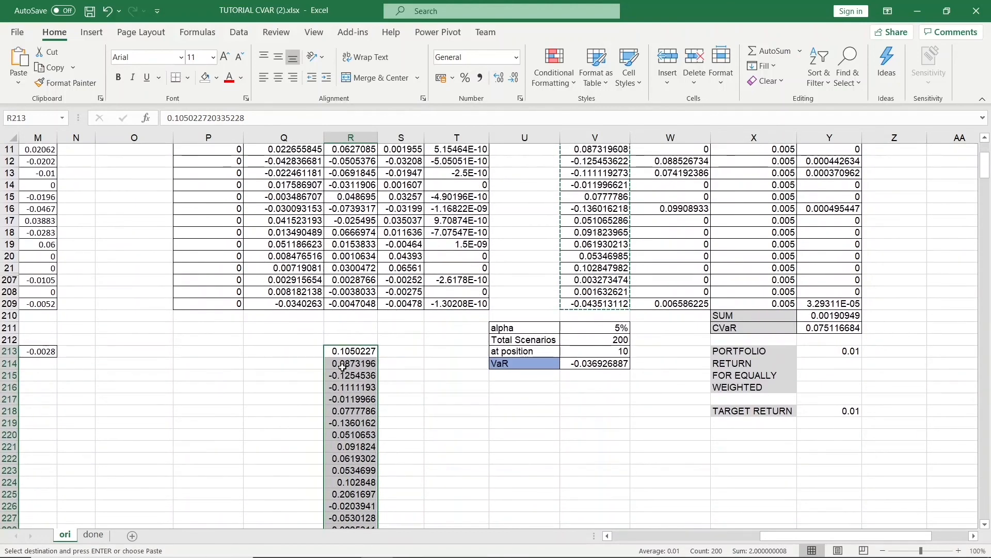
{"action": "right_click", "coordinate": [345, 467]}
{"action": "mouse_move", "coordinate": [463, 414]}
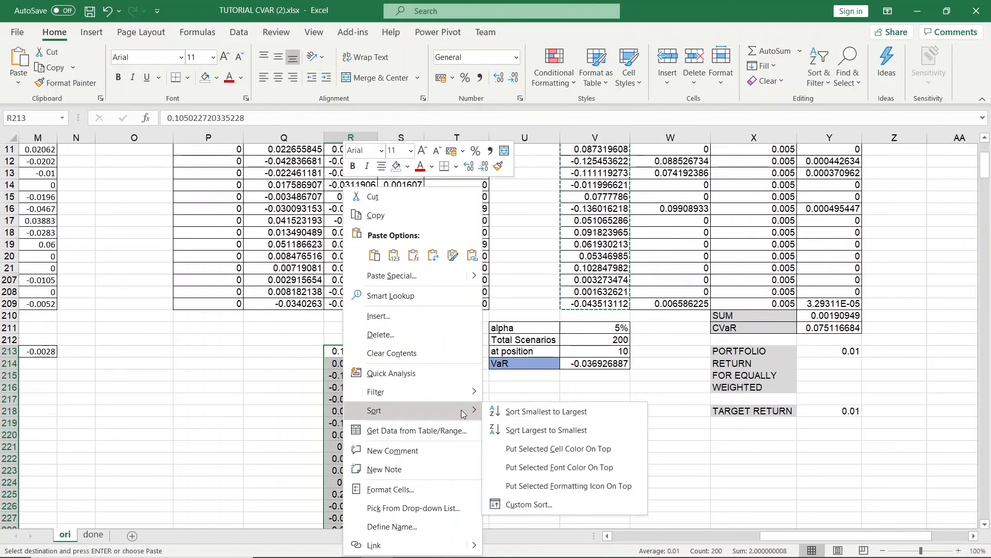
{"action": "left_click", "coordinate": [512, 406]}
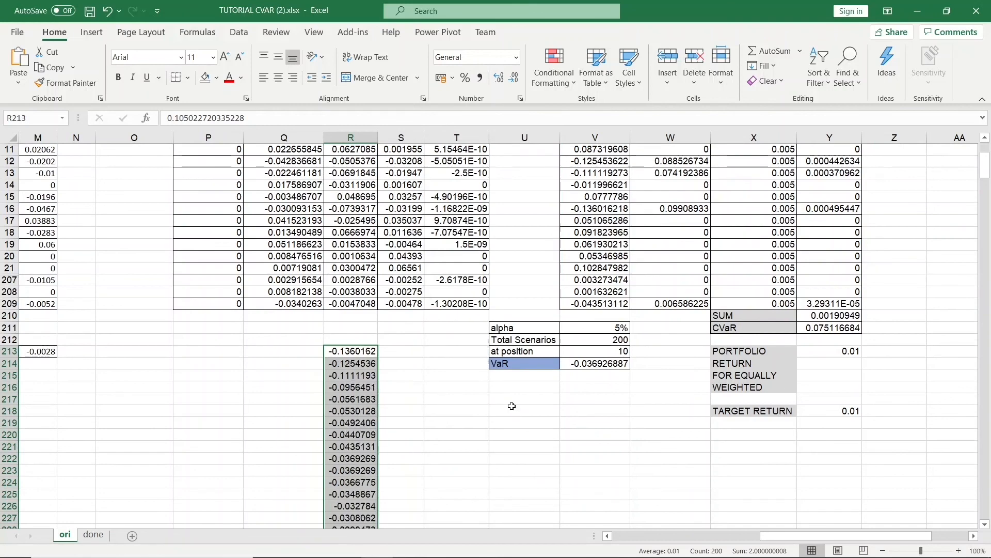
Number the sorted returns in column Q starting 1, 2 and fill the sequence down to 14.
{"action": "left_click", "coordinate": [274, 355]}
{"action": "type", "text": "1"}
{"action": "key", "text": "Return"}
{"action": "type", "text": "2"}
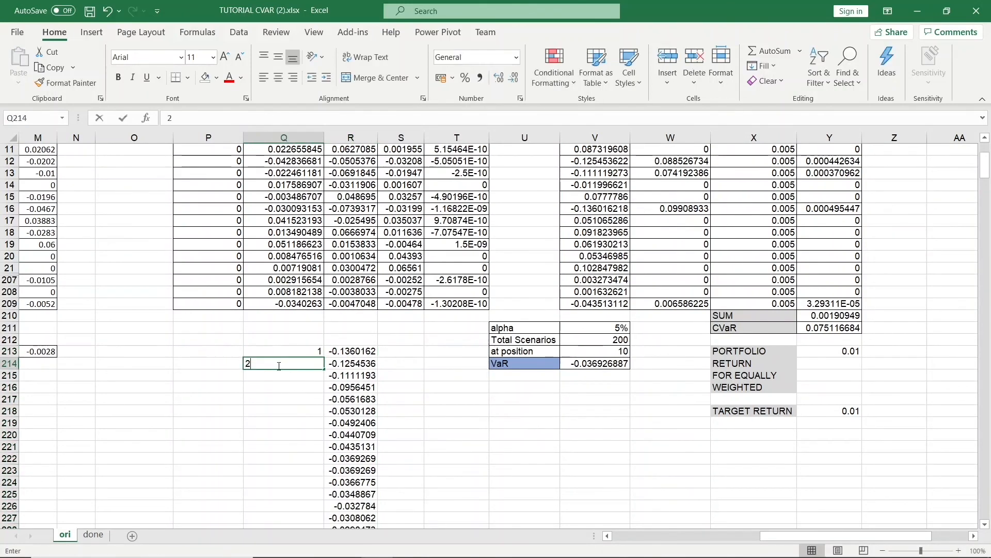
{"action": "key", "text": "Return"}
{"action": "left_click", "coordinate": [301, 351]}
{"action": "left_click_drag", "start_coordinate": [301, 351], "coordinate": [304, 502]}
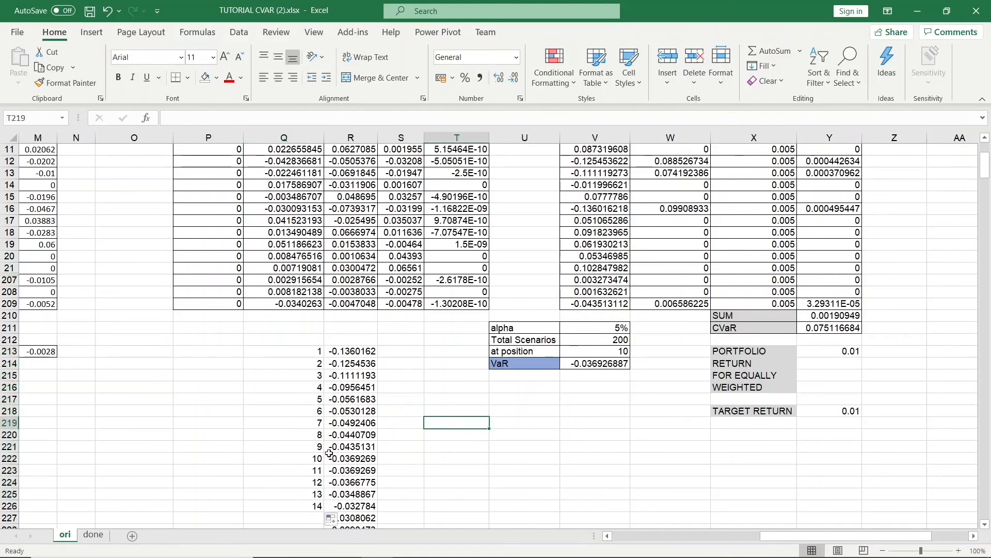
Highlight the position 10 row, Q222:R222, with a light green fill.
{"action": "left_click_drag", "start_coordinate": [303, 460], "coordinate": [350, 463]}
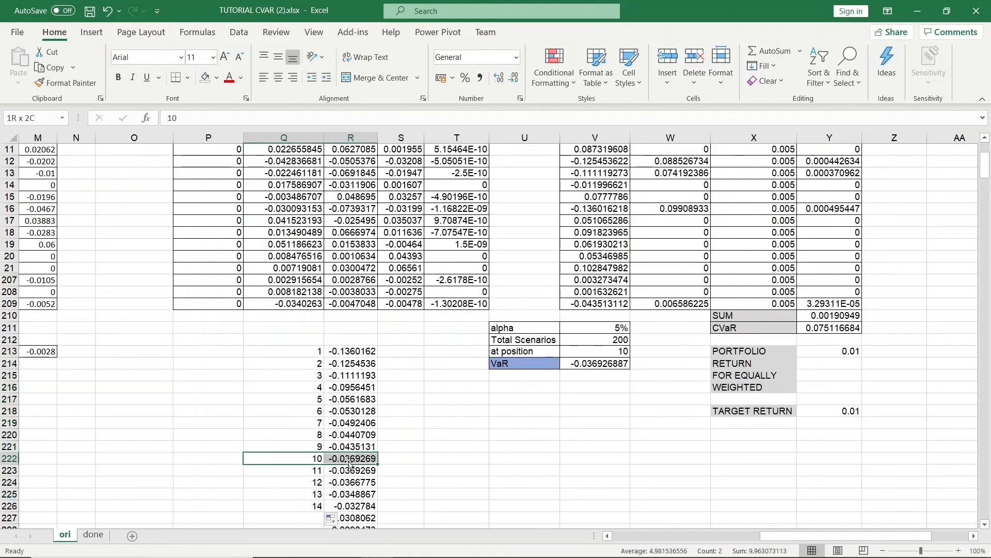
{"action": "left_click", "coordinate": [216, 77]}
{"action": "left_click", "coordinate": [297, 127]}
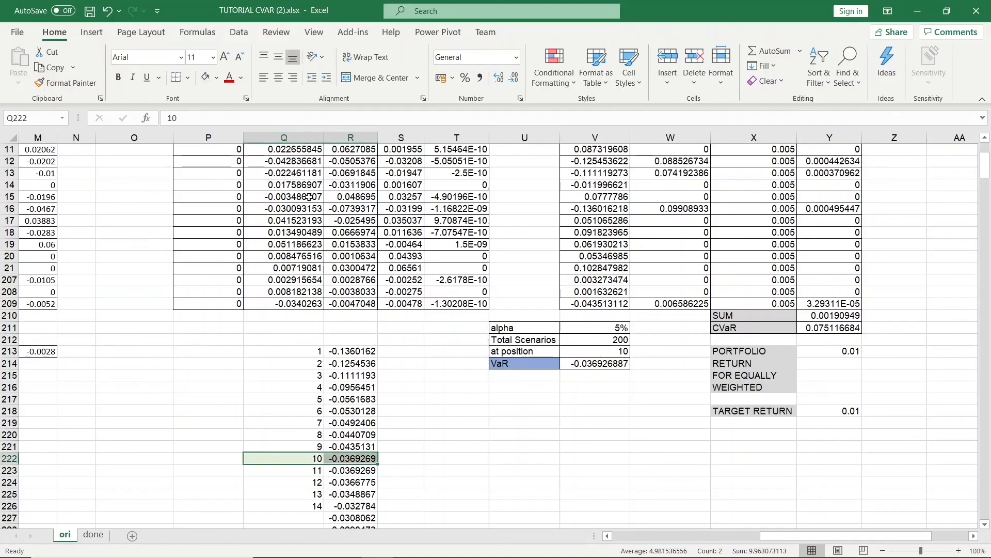